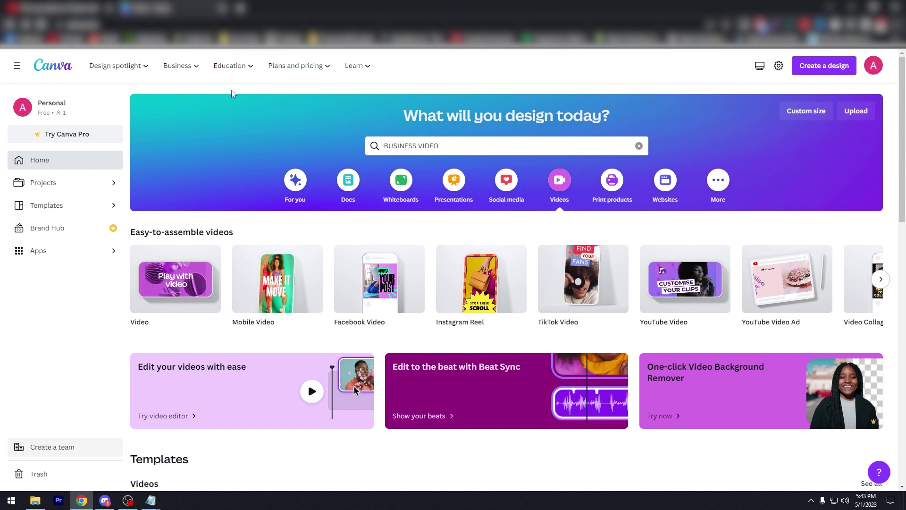
Switch the Canva home page to the For you suggestions category
{"action": "mouse_move", "coordinate": [194, 74]}
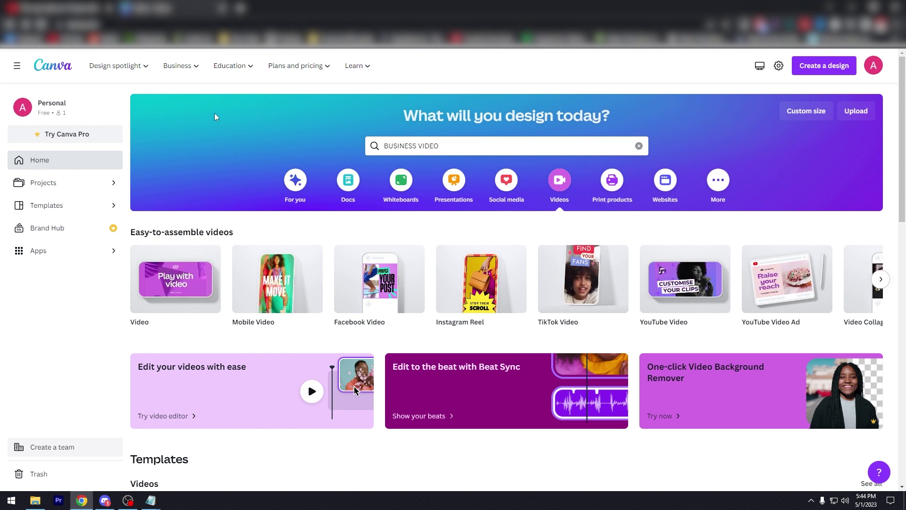
{"action": "left_click", "coordinate": [296, 183]}
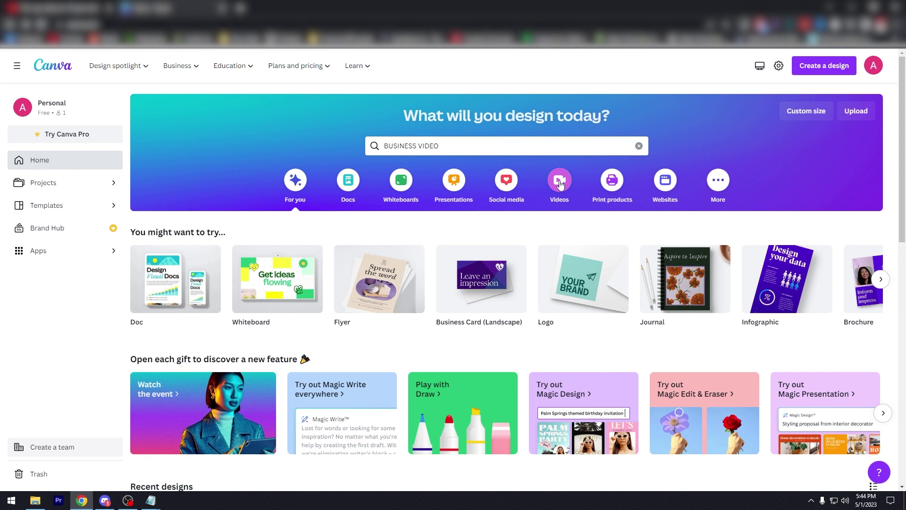
Switch the home page to the Videos category to list video design types
{"action": "left_click", "coordinate": [559, 182]}
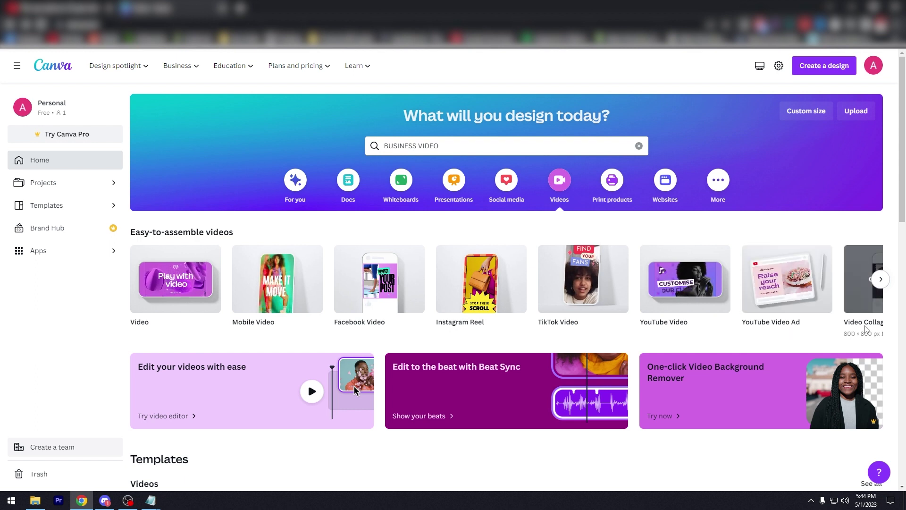
{"action": "scroll", "coordinate": [594, 283], "scroll_direction": "down", "scroll_amount": 4}
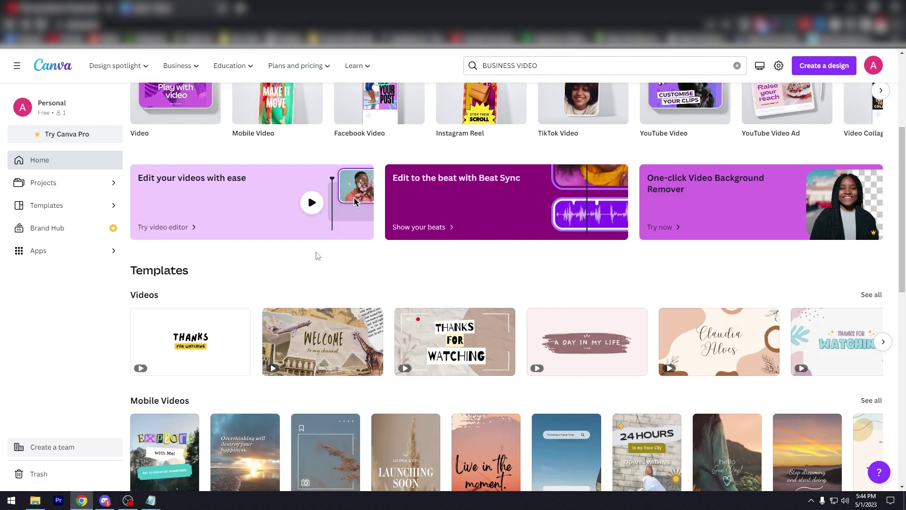
{"action": "scroll", "coordinate": [317, 256], "scroll_direction": "down", "scroll_amount": 2}
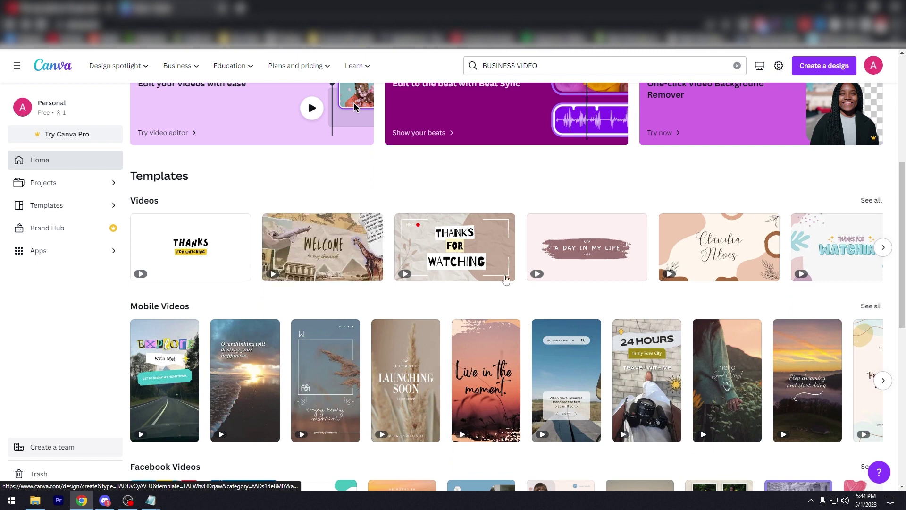
{"action": "scroll", "coordinate": [202, 277], "scroll_direction": "down", "scroll_amount": 2}
{"action": "scroll", "coordinate": [204, 302], "scroll_direction": "down", "scroll_amount": 2}
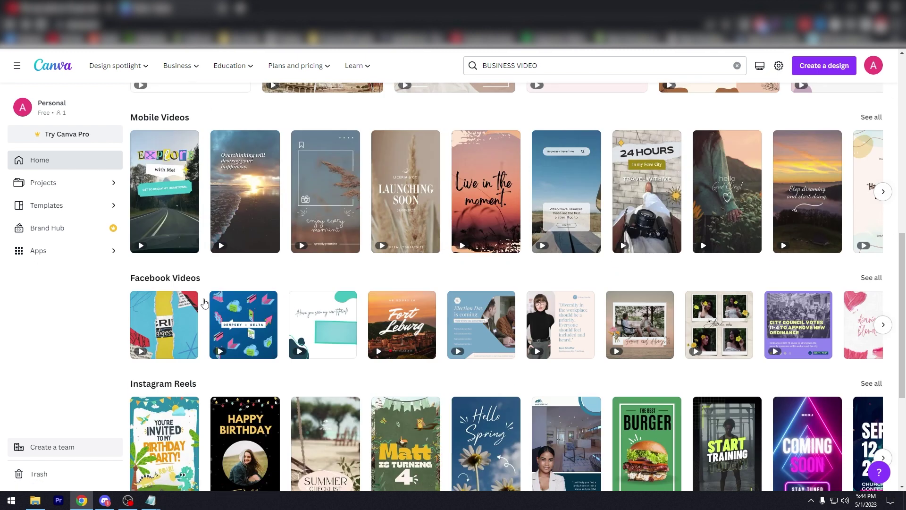
{"action": "scroll", "coordinate": [252, 314], "scroll_direction": "down", "scroll_amount": 1}
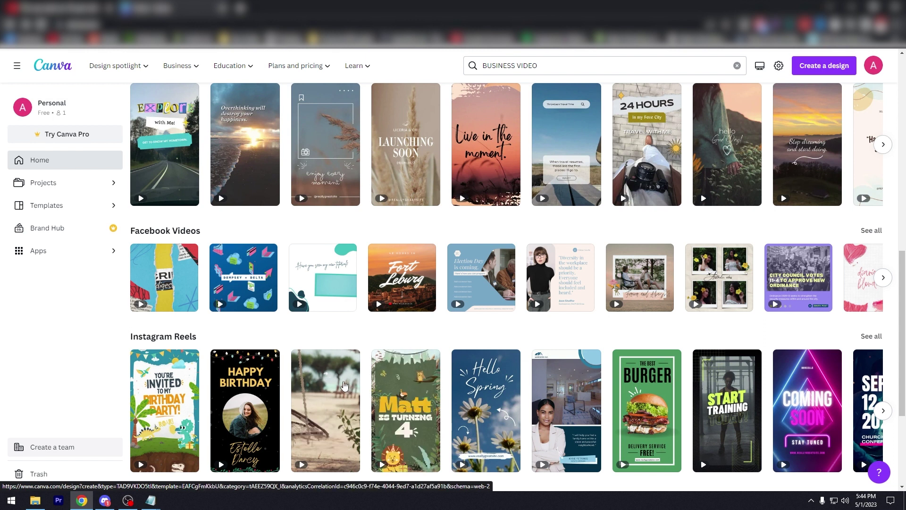
{"action": "scroll", "coordinate": [342, 380], "scroll_direction": "up", "scroll_amount": 7}
{"action": "scroll", "coordinate": [367, 381], "scroll_direction": "up", "scroll_amount": 4}
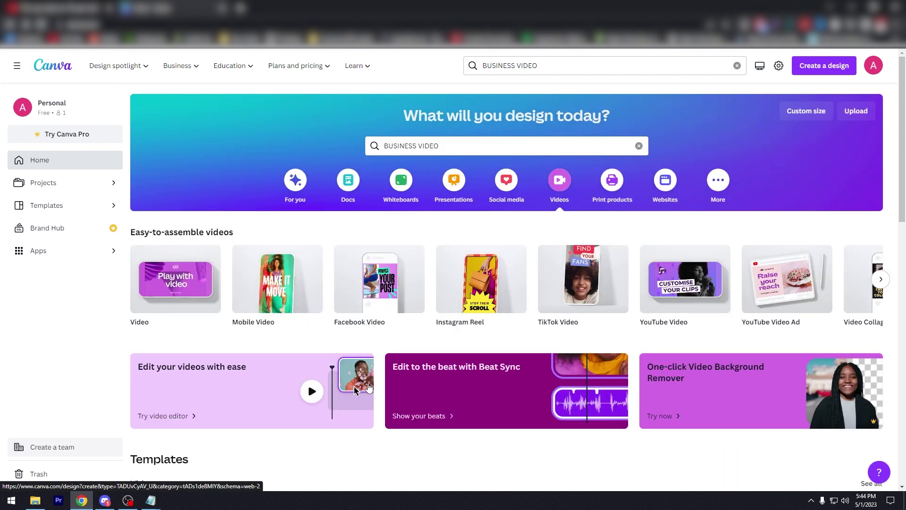
{"action": "left_click_drag", "start_coordinate": [439, 145], "coordinate": [385, 145]}
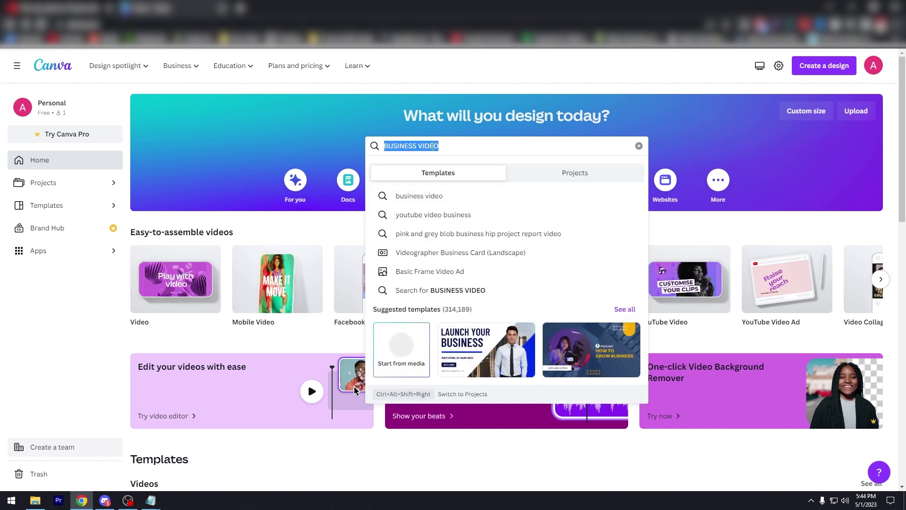
{"action": "left_click", "coordinate": [447, 146]}
{"action": "left_click_drag", "start_coordinate": [443, 145], "coordinate": [424, 145]}
{"action": "left_click", "coordinate": [408, 144]}
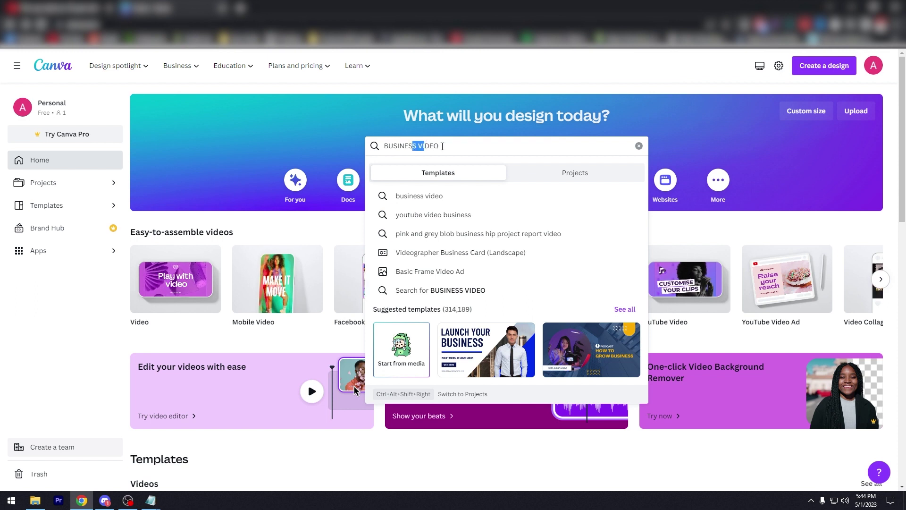
{"action": "left_click", "coordinate": [399, 136]}
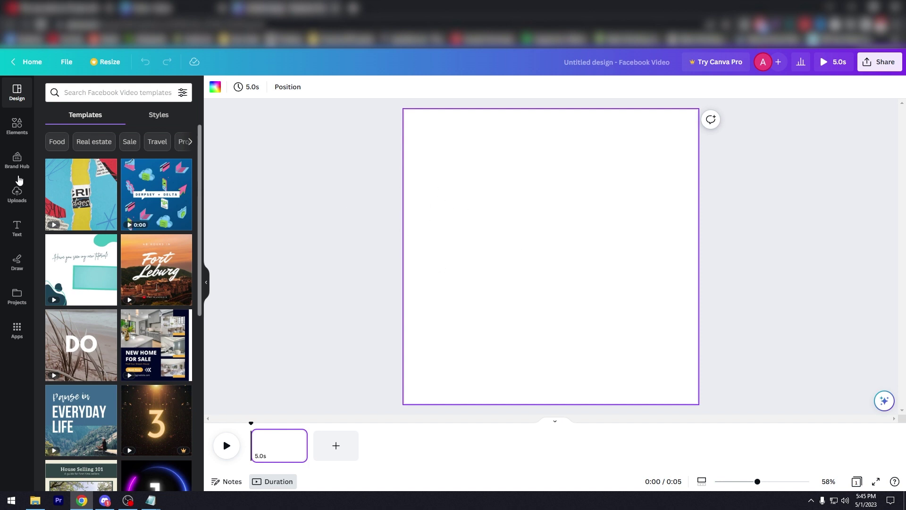
Scroll the Templates panel and open the Meditation Explainer Facebook Video template set
{"action": "scroll", "coordinate": [101, 283], "scroll_direction": "down", "scroll_amount": 2}
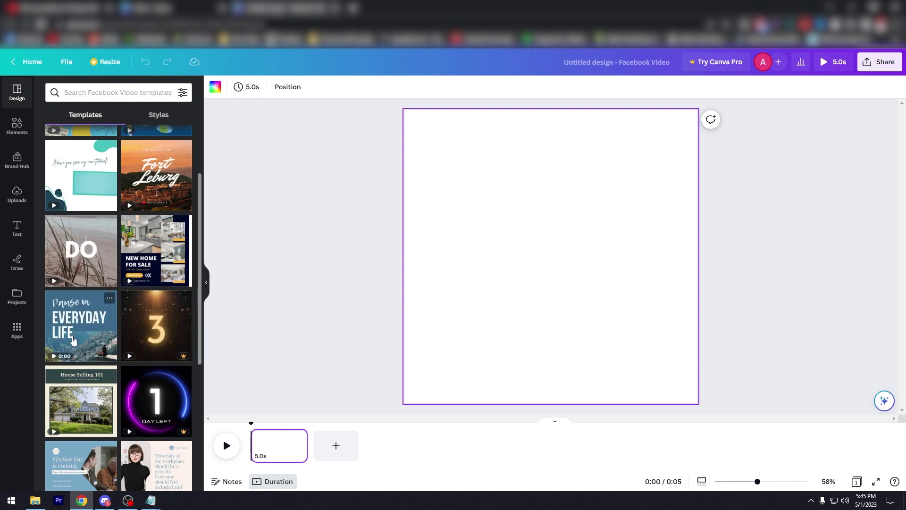
{"action": "left_click", "coordinate": [73, 340]}
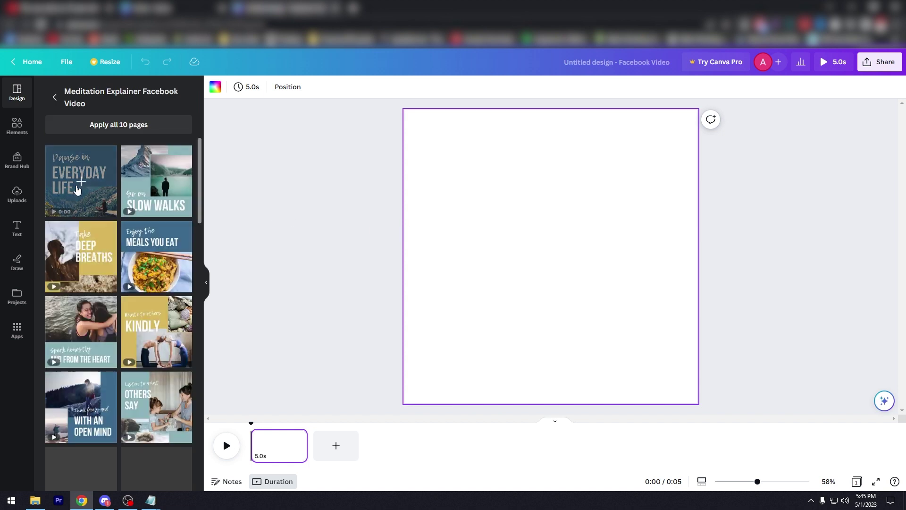
Apply the Pause in Everyday Life page to the blank design and preview it
{"action": "left_click", "coordinate": [78, 188]}
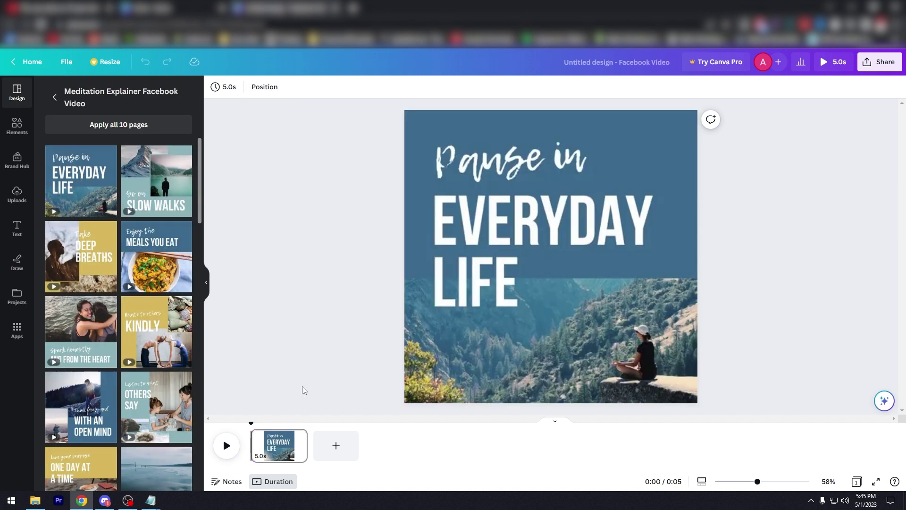
{"action": "left_click", "coordinate": [226, 447]}
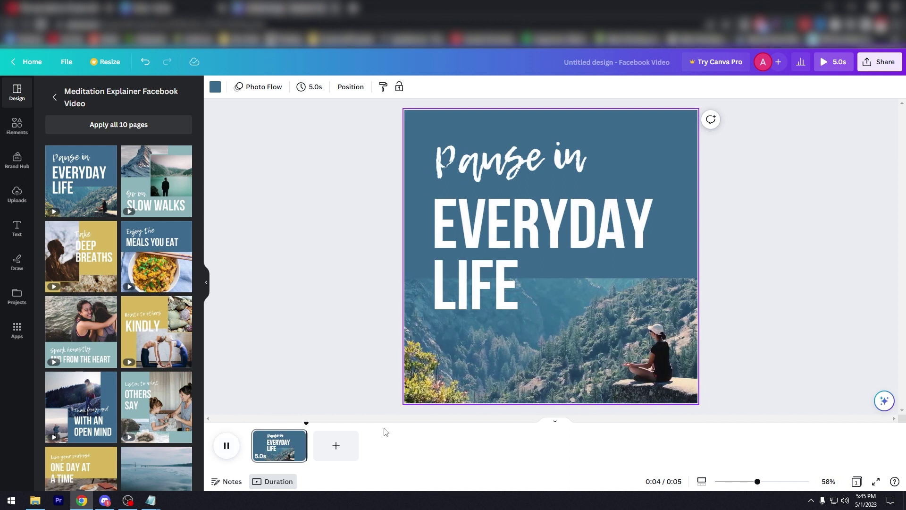
Add a blank second page, preview both pages, then return to the home page tab
{"action": "left_click", "coordinate": [337, 445]}
{"action": "left_click", "coordinate": [229, 445]}
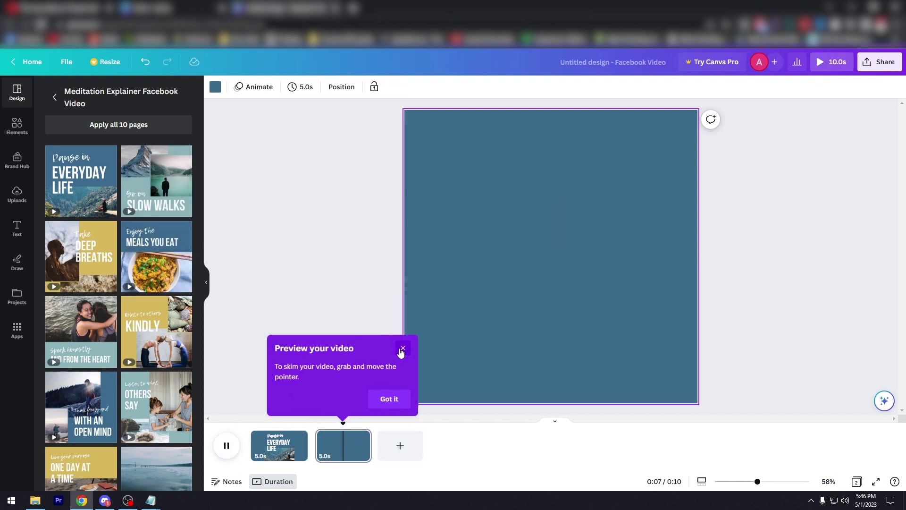
{"action": "left_click", "coordinate": [401, 349]}
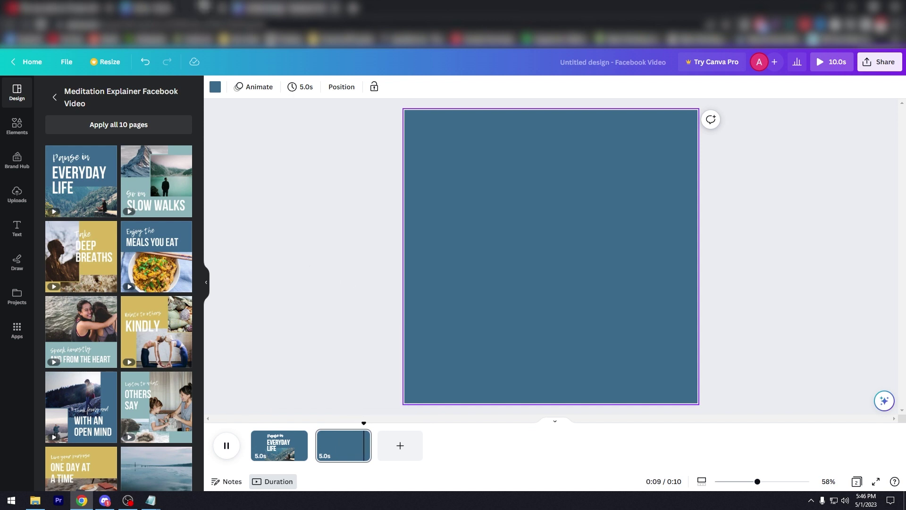
{"action": "left_click", "coordinate": [338, 9]}
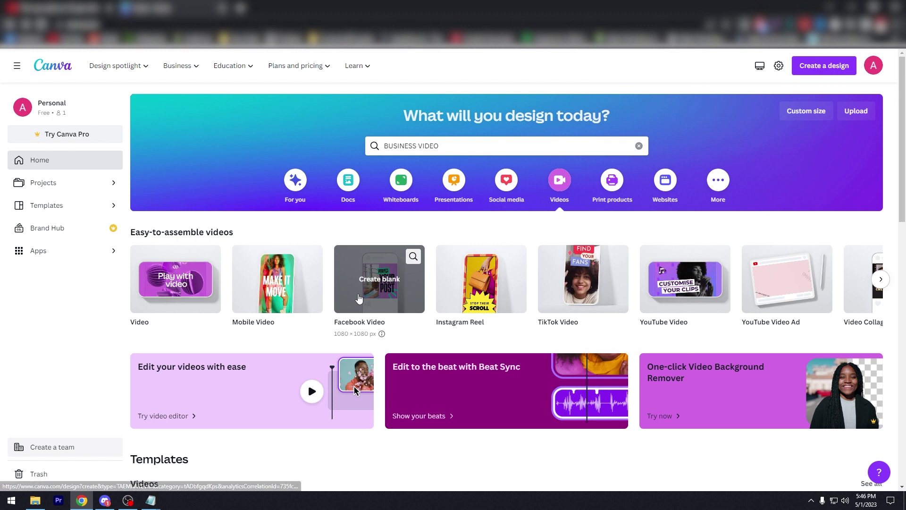
Find the blue corporate nine-page Facebook Video template, open it and play it
{"action": "scroll", "coordinate": [380, 279], "scroll_direction": "down", "scroll_amount": 6}
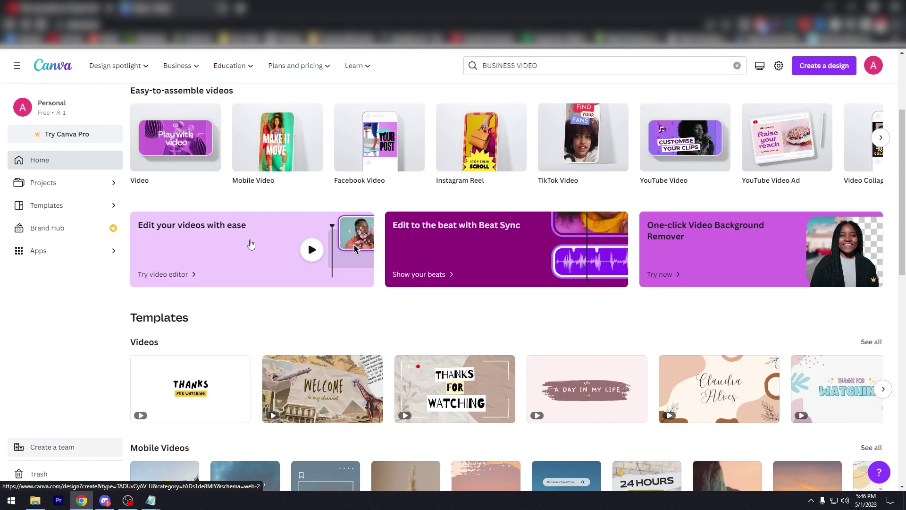
{"action": "scroll", "coordinate": [227, 215], "scroll_direction": "down", "scroll_amount": 5}
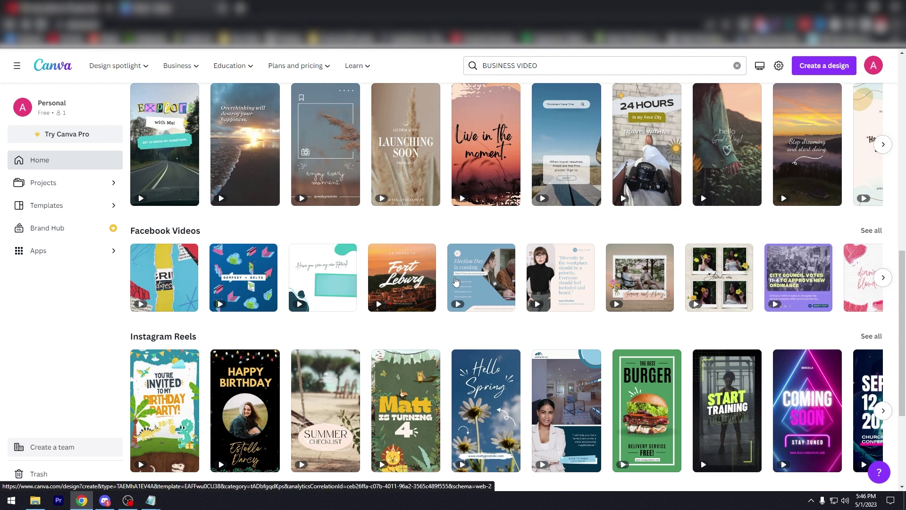
{"action": "left_click", "coordinate": [882, 280]}
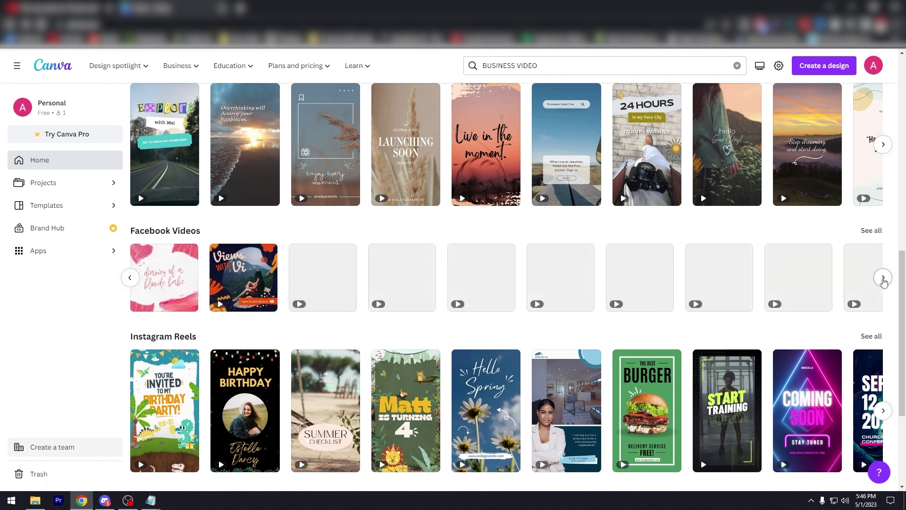
{"action": "left_click", "coordinate": [883, 278]}
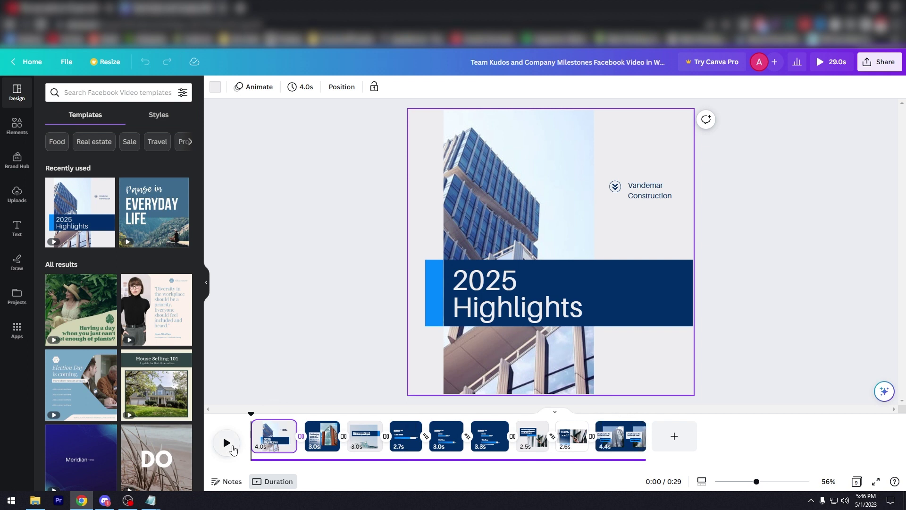
{"action": "left_click", "coordinate": [232, 446]}
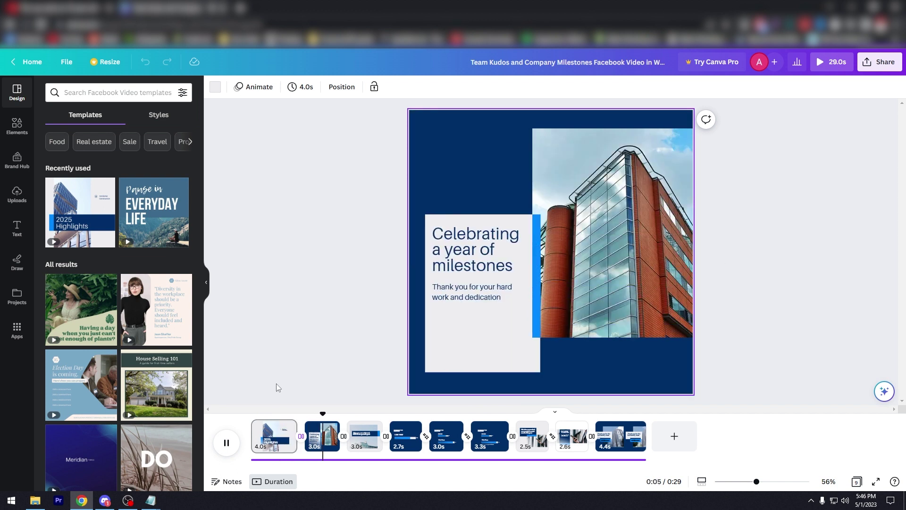
Stop playback on the 2025 Highlights first slide and reveal more template categories
{"action": "left_click", "coordinate": [227, 444]}
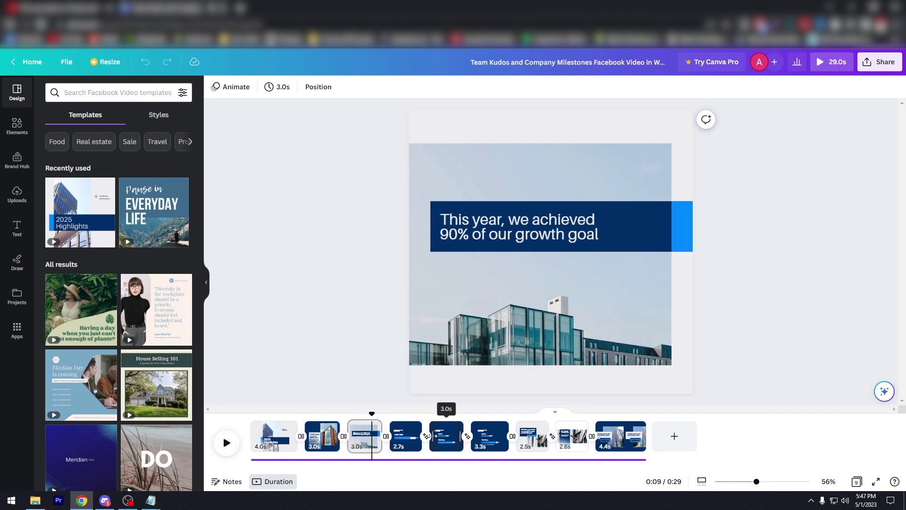
{"action": "left_click", "coordinate": [271, 432]}
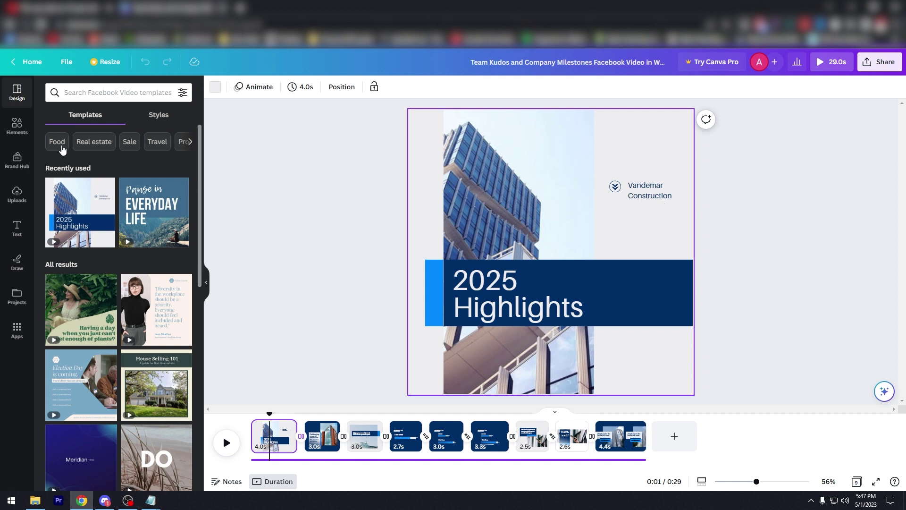
{"action": "left_click", "coordinate": [190, 142]}
Filter to Food templates and apply the Grand Opening restaurant template to the first page
{"action": "left_click", "coordinate": [47, 149]}
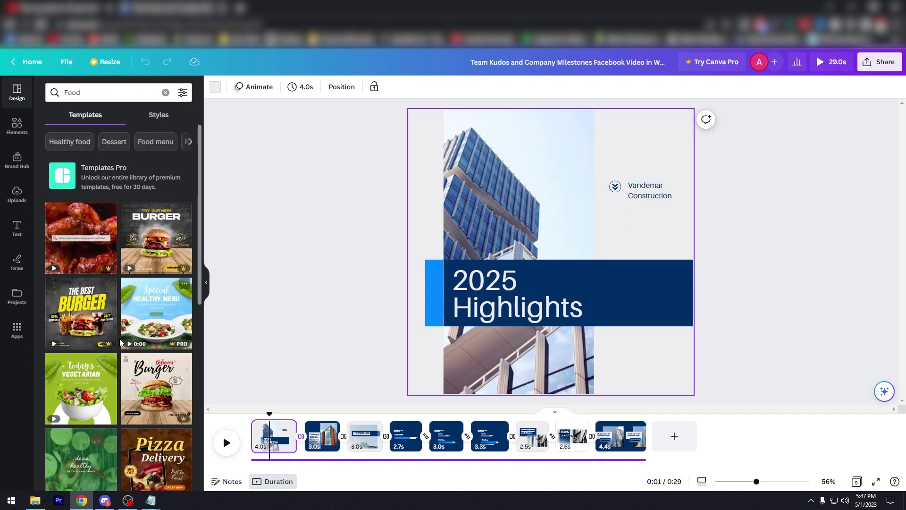
{"action": "left_click", "coordinate": [152, 229]}
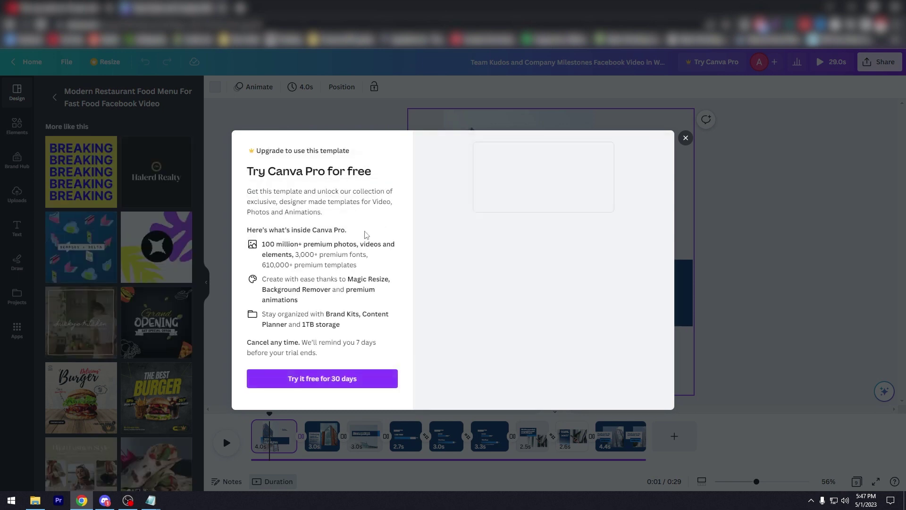
{"action": "left_click", "coordinate": [685, 137]}
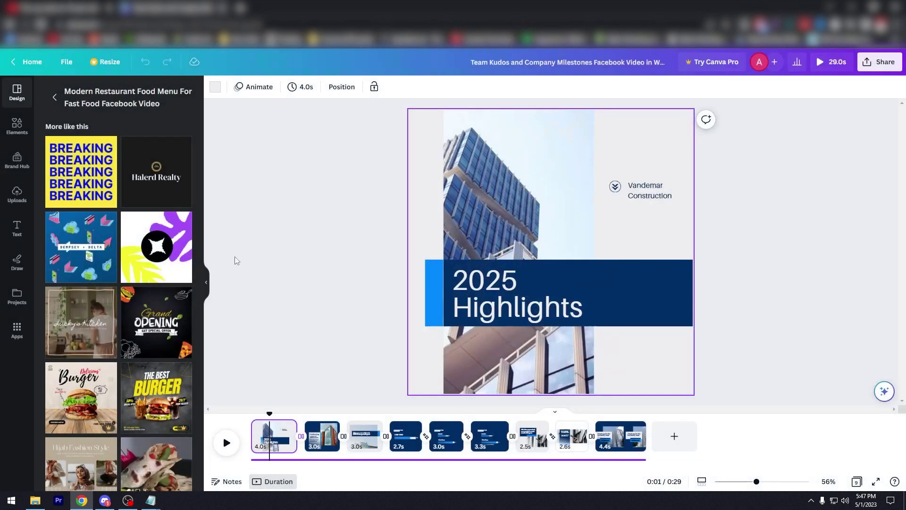
{"action": "left_click", "coordinate": [141, 348]}
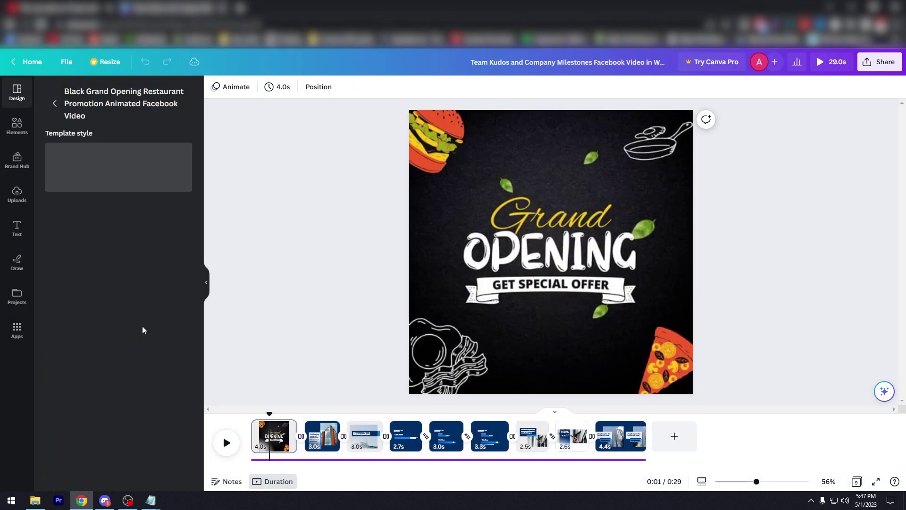
{"action": "left_click", "coordinate": [565, 273]}
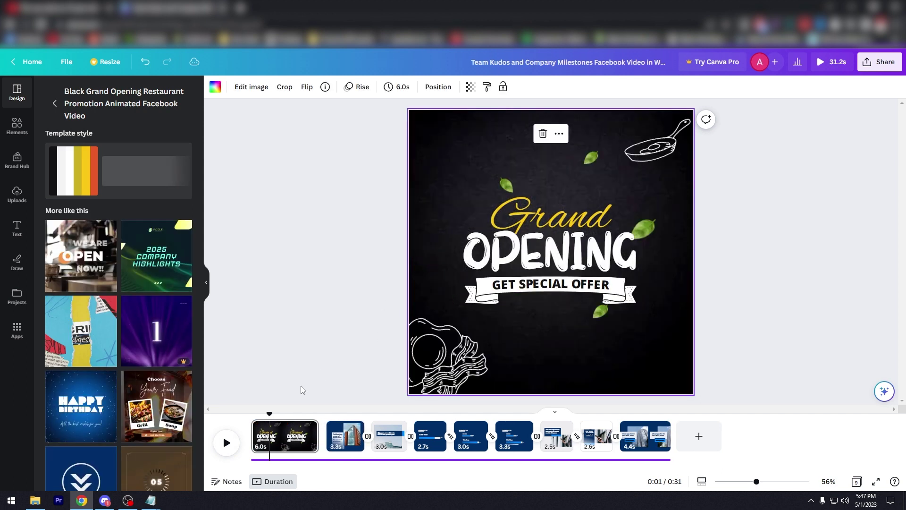
Go back from the Food results, clear the search, and refilter to Food
{"action": "left_click", "coordinate": [54, 105]}
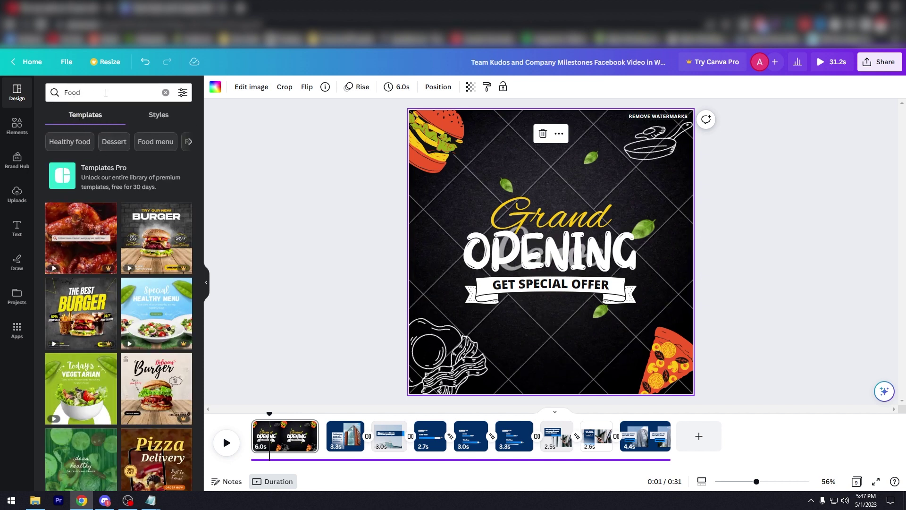
{"action": "left_click", "coordinate": [88, 115]}
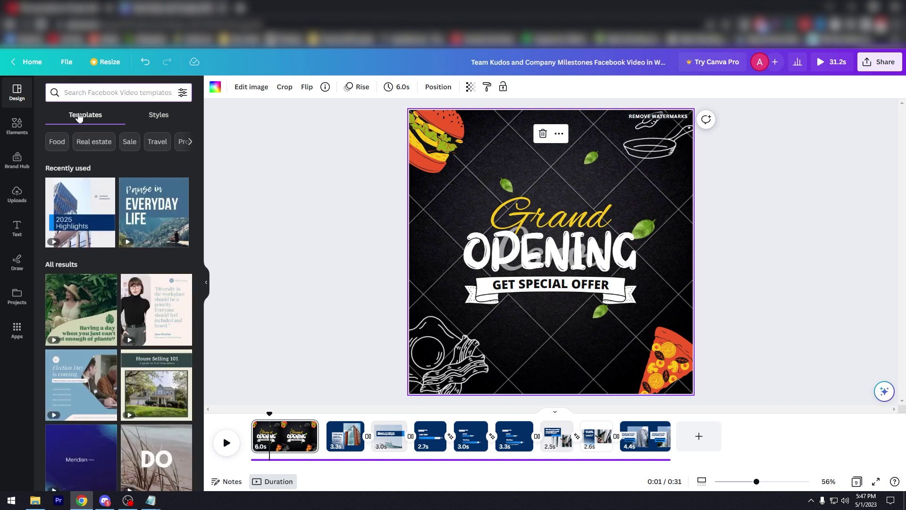
{"action": "left_click", "coordinate": [56, 142]}
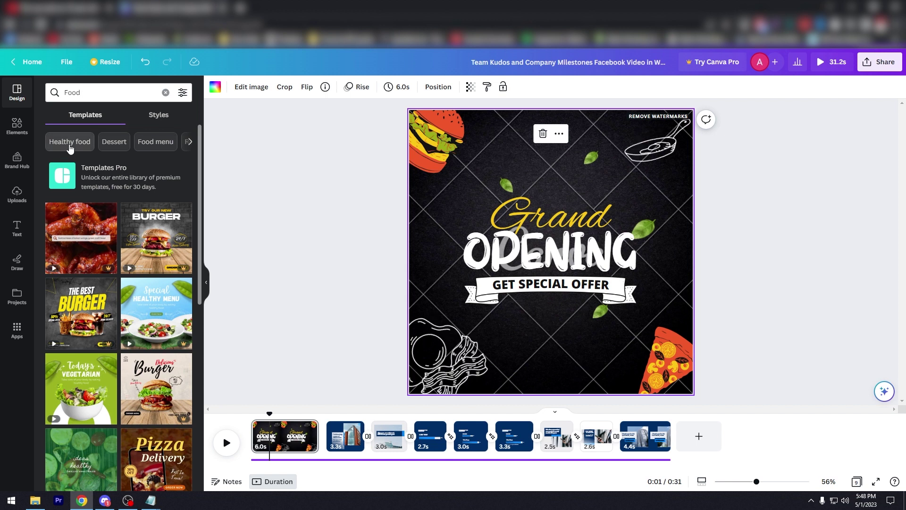
Narrow Food templates to Pizza, apply New Italian Pizza to page one, and preview it
{"action": "left_click", "coordinate": [191, 143]}
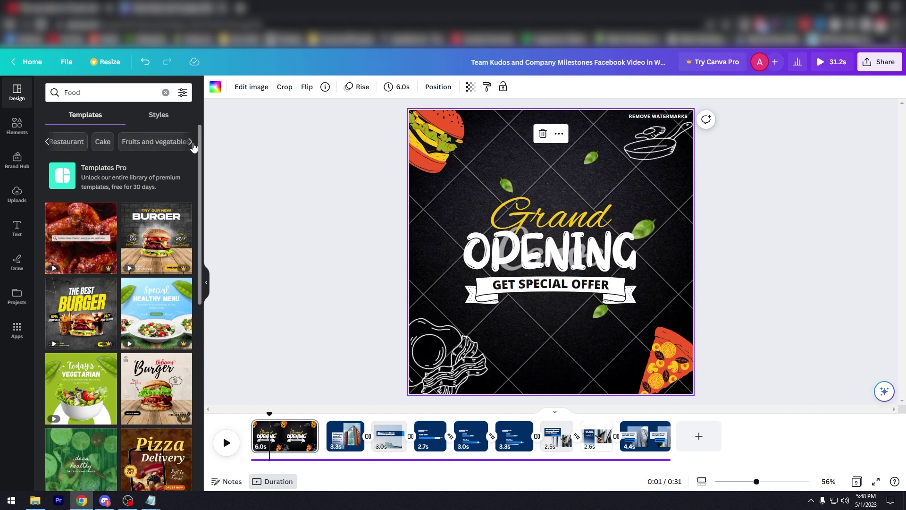
{"action": "left_click", "coordinate": [191, 143]}
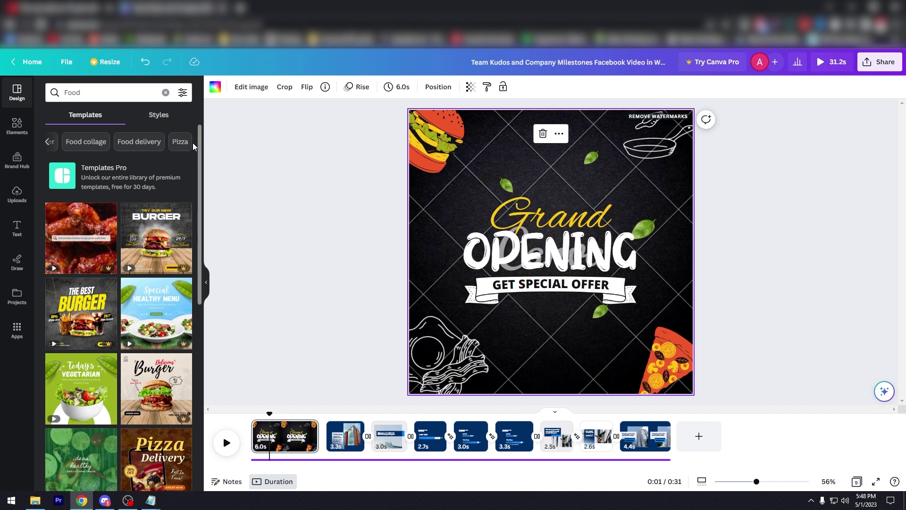
{"action": "left_click", "coordinate": [179, 144]}
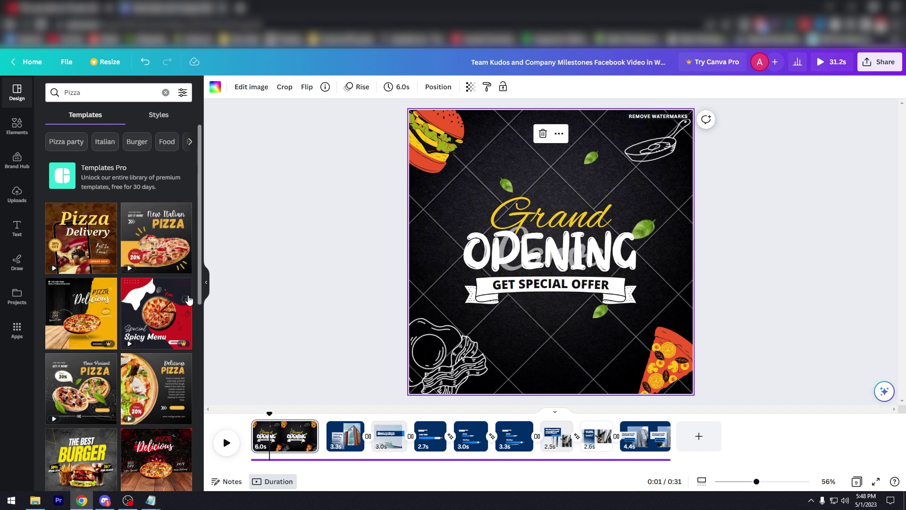
{"action": "left_click", "coordinate": [158, 255]}
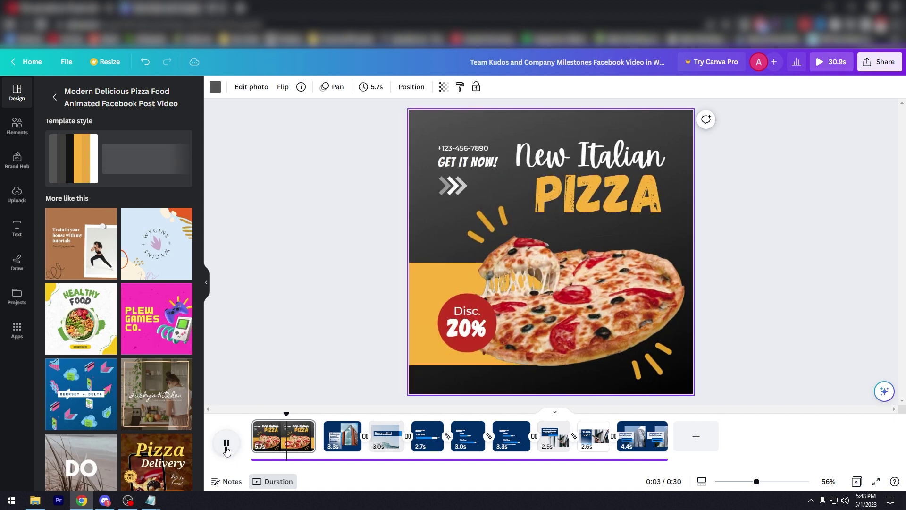
{"action": "left_click", "coordinate": [227, 446]}
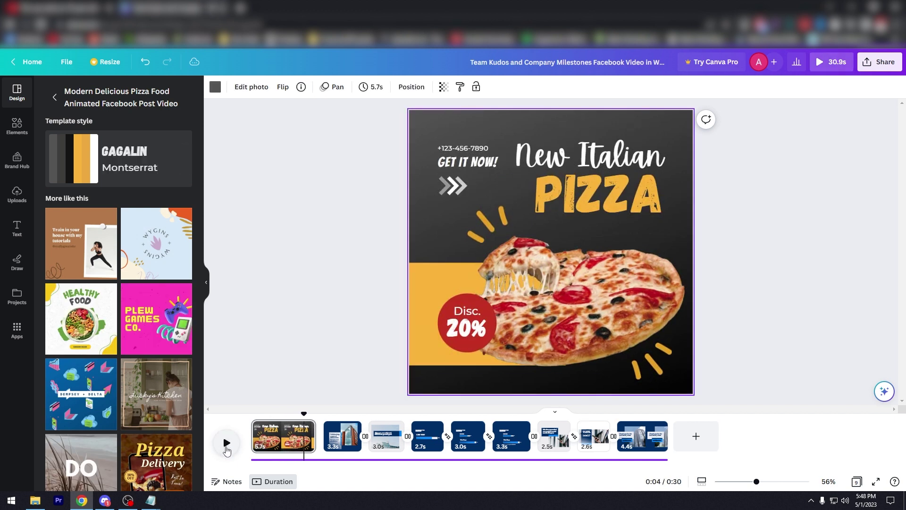
{"action": "left_click_drag", "start_coordinate": [303, 413], "coordinate": [285, 414]}
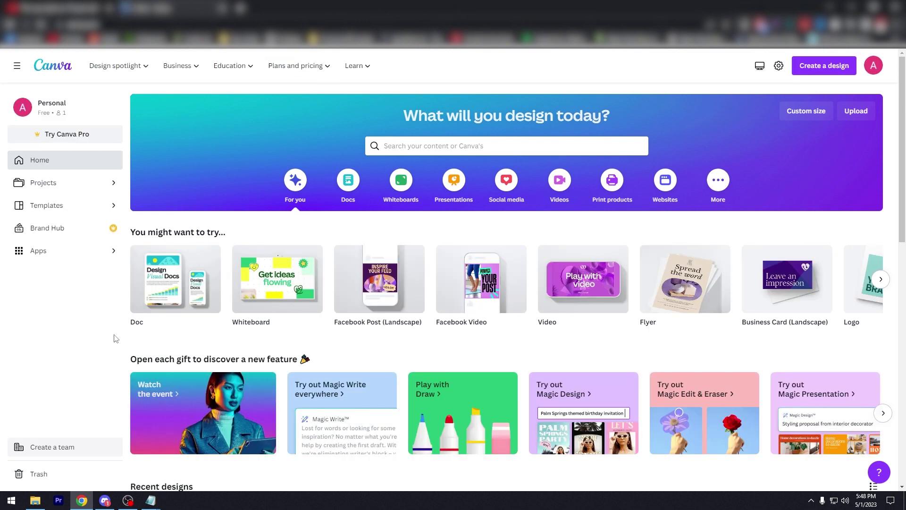
Back on the home page, show the Videos design types such as Facebook Video
{"action": "scroll", "coordinate": [113, 338], "scroll_direction": "down", "scroll_amount": 3}
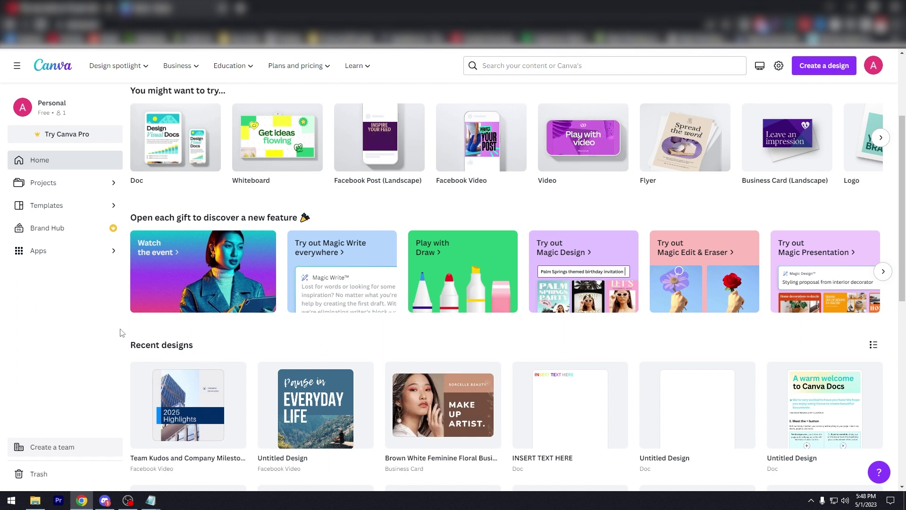
{"action": "scroll", "coordinate": [118, 334], "scroll_direction": "down", "scroll_amount": 4}
{"action": "scroll", "coordinate": [121, 332], "scroll_direction": "up", "scroll_amount": 7}
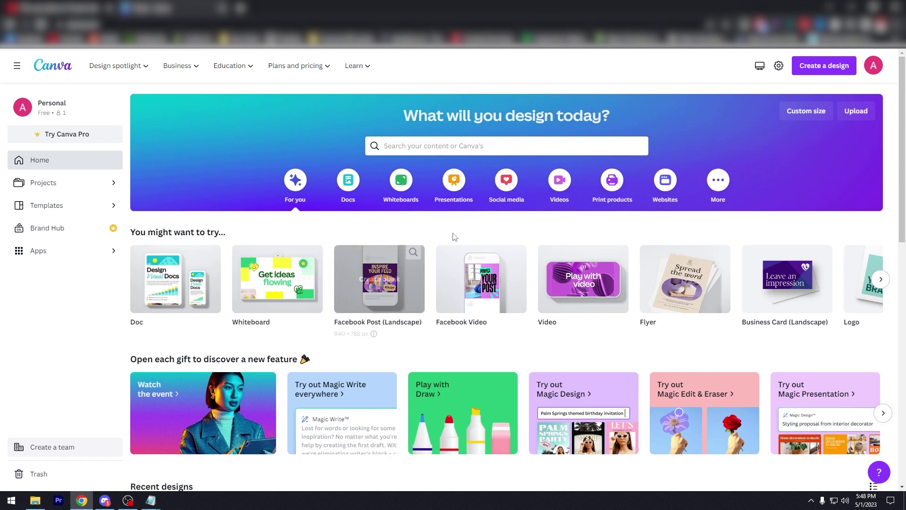
{"action": "left_click", "coordinate": [559, 200]}
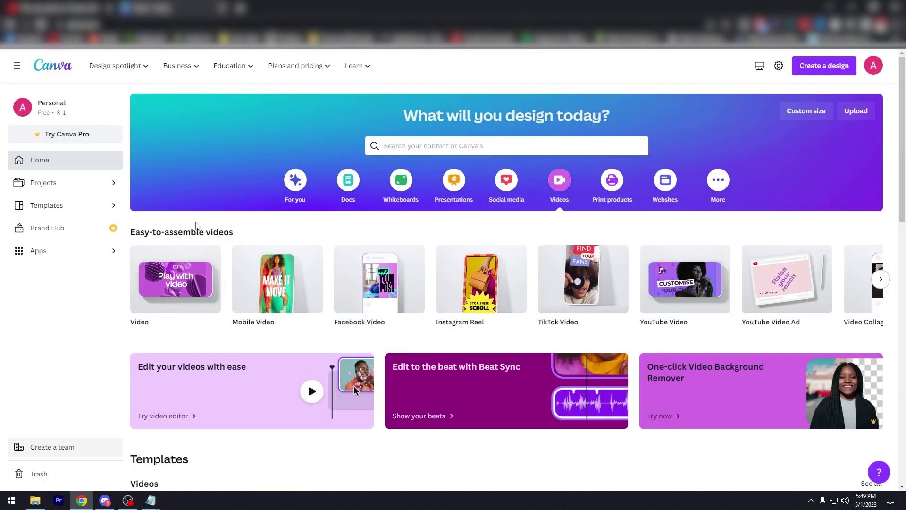
Scroll the video types and place the cursor in the template search box
{"action": "scroll", "coordinate": [153, 228], "scroll_direction": "down", "scroll_amount": 4}
{"action": "scroll", "coordinate": [153, 227], "scroll_direction": "up", "scroll_amount": 4}
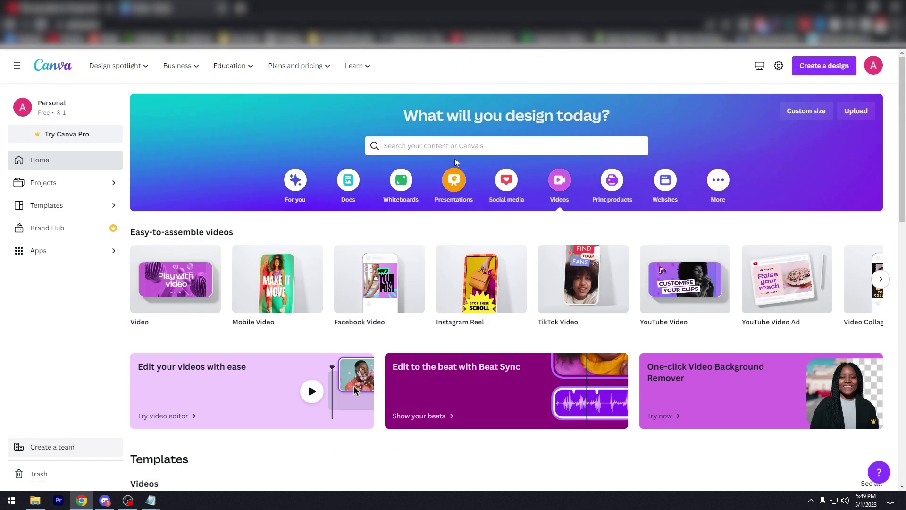
{"action": "left_click", "coordinate": [459, 146]}
Search templates for 'BUSINESS VIDEOS' and browse the resulting video template grid
{"action": "type", "text": "BUSINESS VIDEO"}
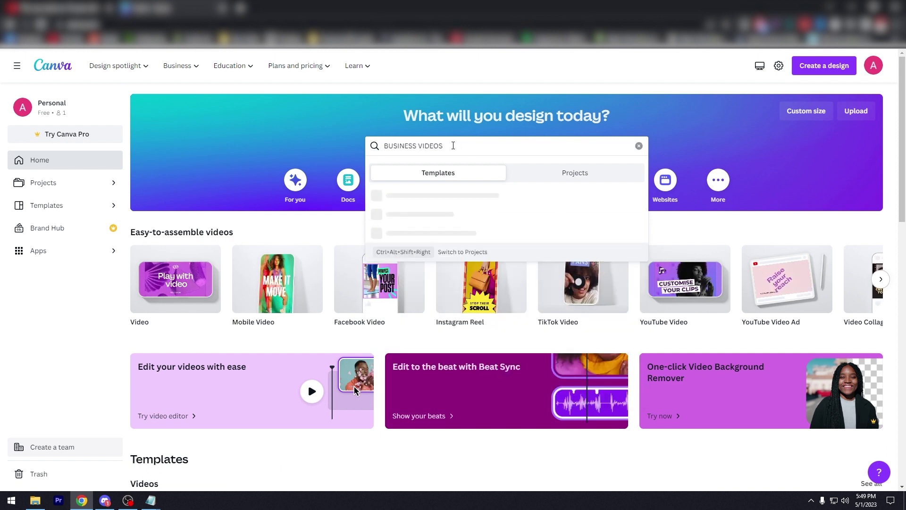
{"action": "type", "text": "S"}
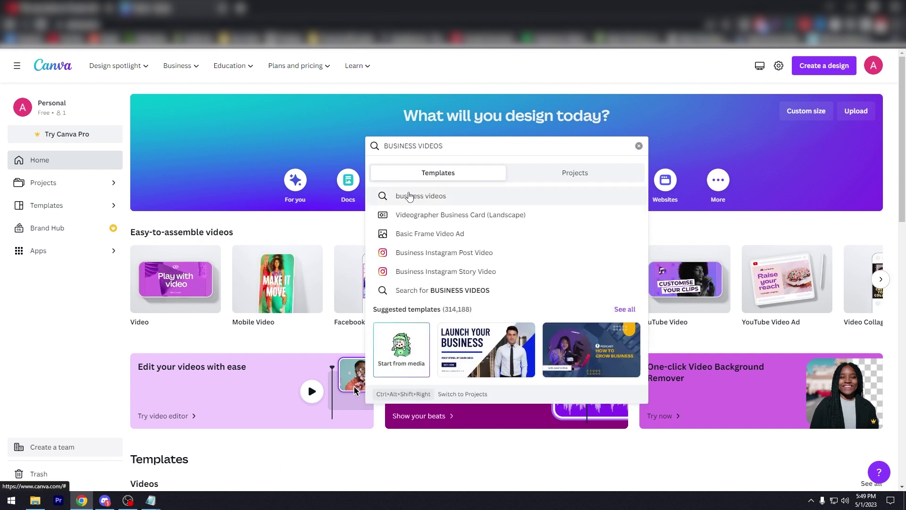
{"action": "left_click", "coordinate": [410, 197]}
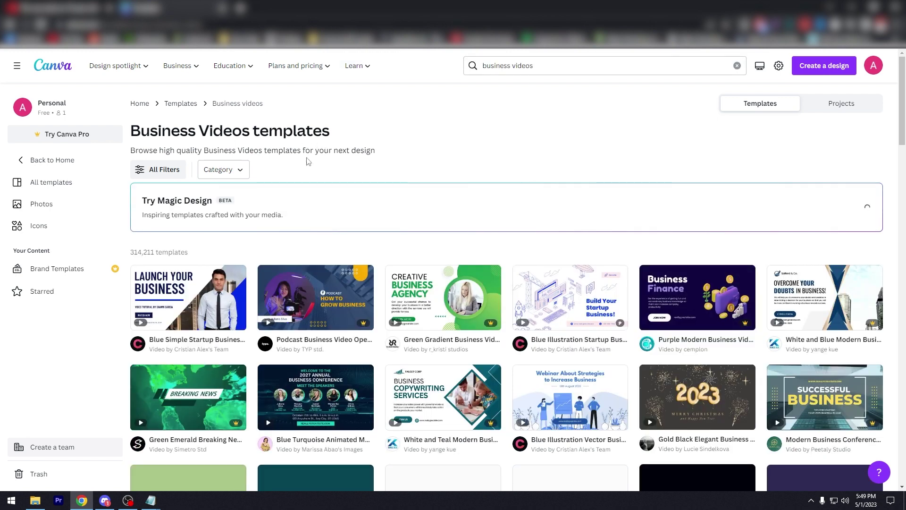
{"action": "scroll", "coordinate": [153, 206], "scroll_direction": "down", "scroll_amount": 2}
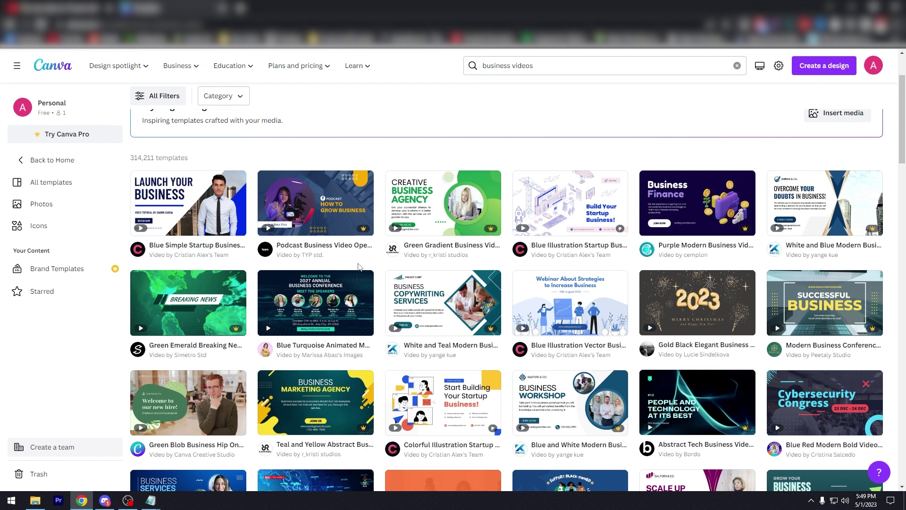
{"action": "mouse_move", "coordinate": [432, 224]}
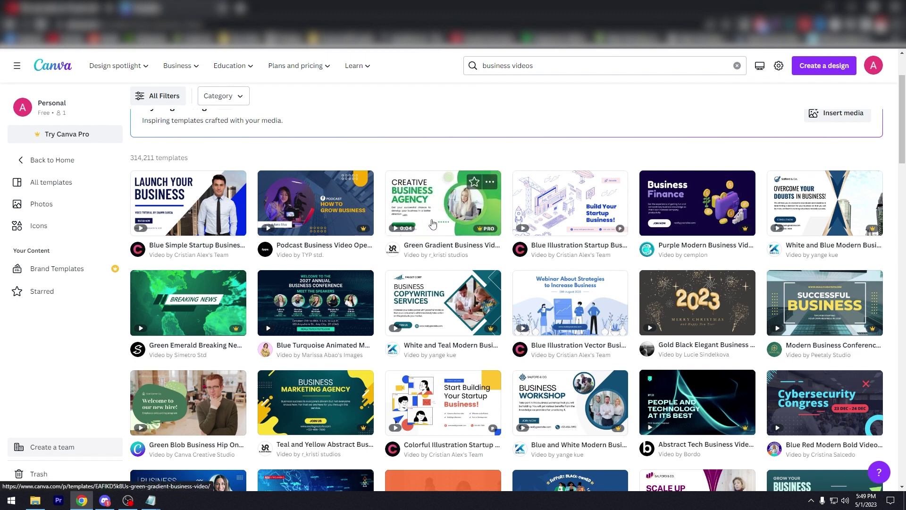
{"action": "mouse_move", "coordinate": [486, 232]}
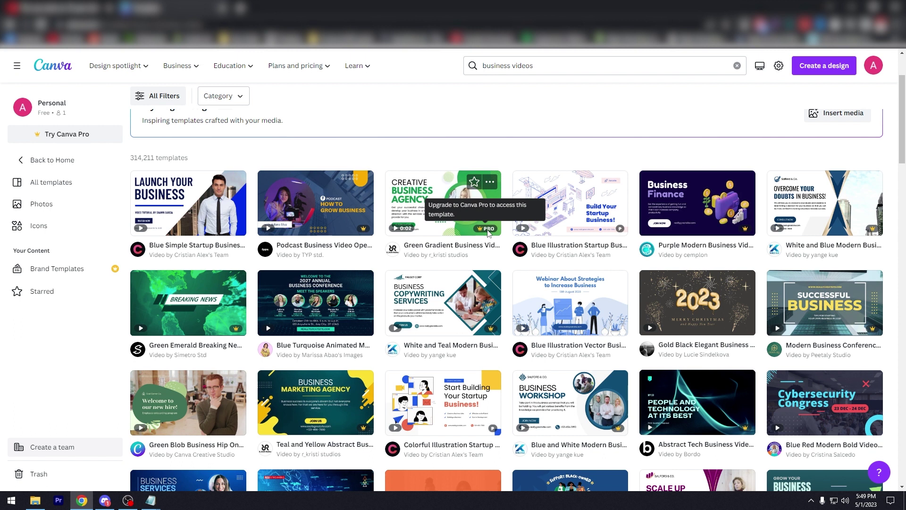
{"action": "mouse_move", "coordinate": [571, 223]}
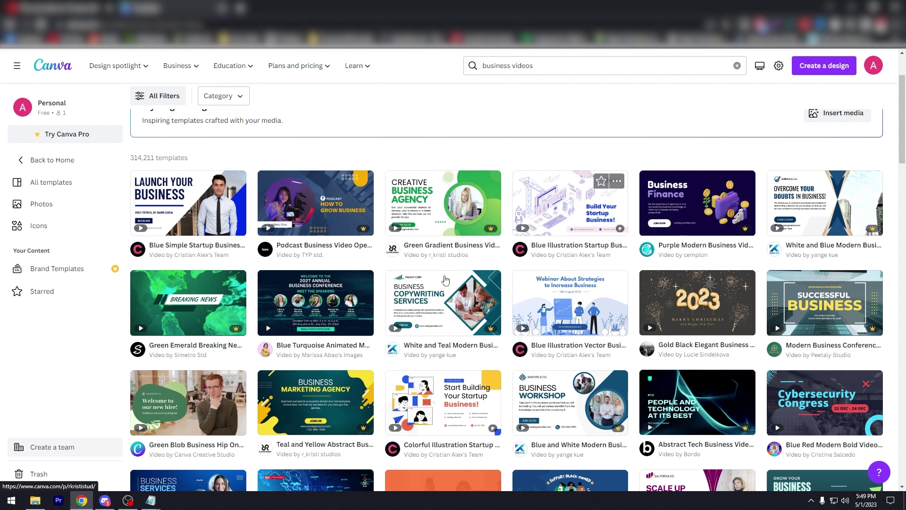
{"action": "scroll", "coordinate": [112, 375], "scroll_direction": "down", "scroll_amount": 2}
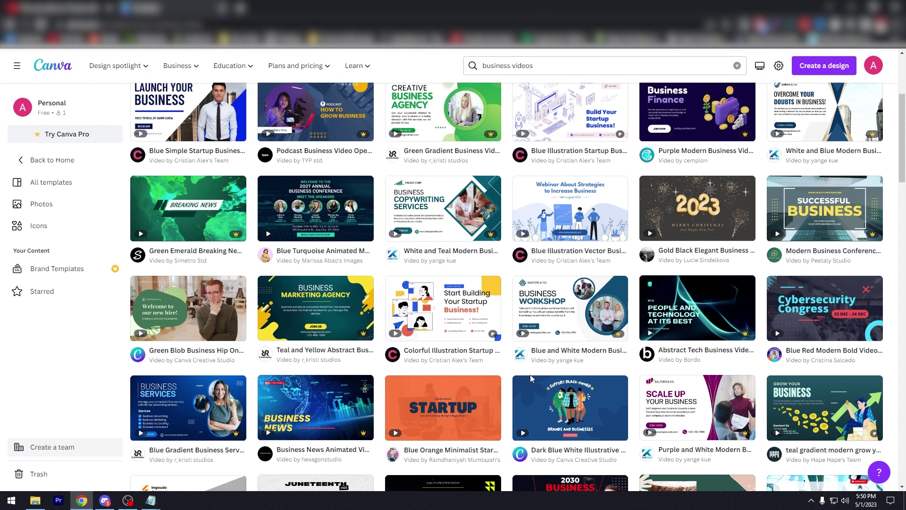
{"action": "scroll", "coordinate": [617, 361], "scroll_direction": "up", "scroll_amount": 1}
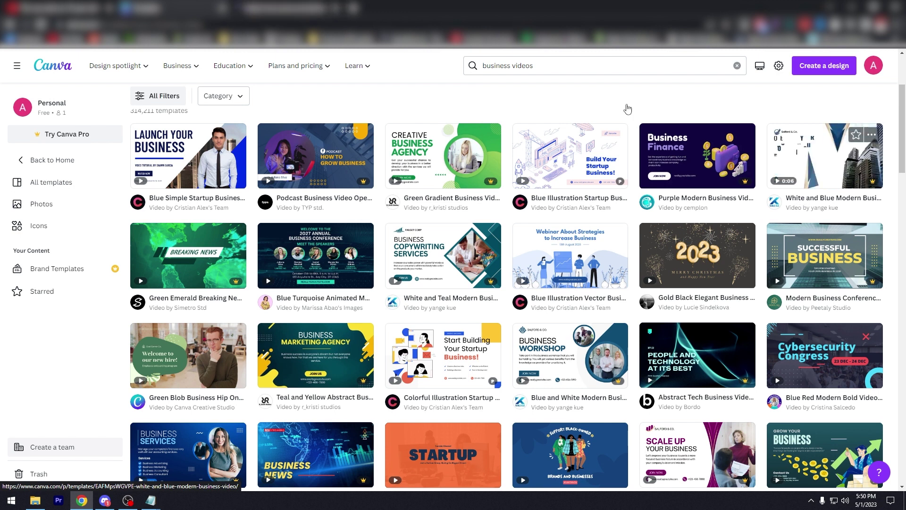
From the White and Blue Modern Business Video page, open the Beige and Blue Executive Training template
{"action": "left_click", "coordinate": [289, 7]}
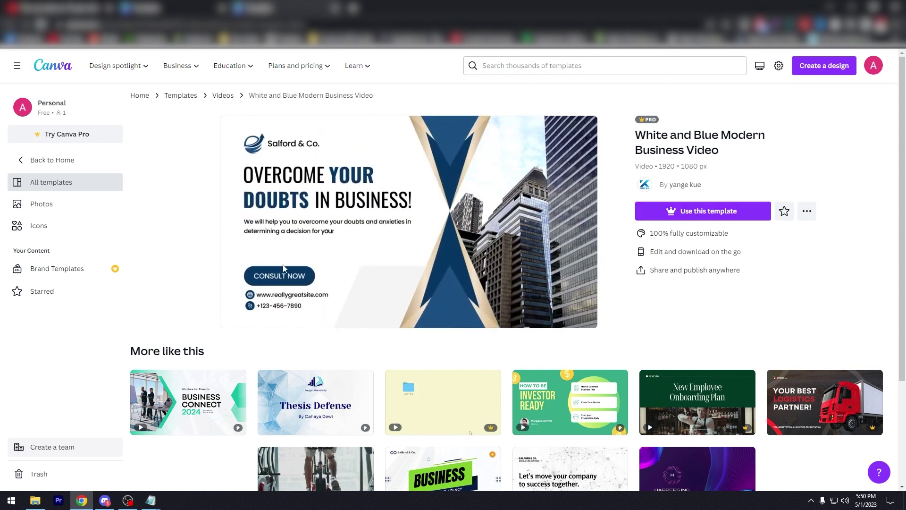
{"action": "scroll", "coordinate": [213, 408], "scroll_direction": "down", "scroll_amount": 2}
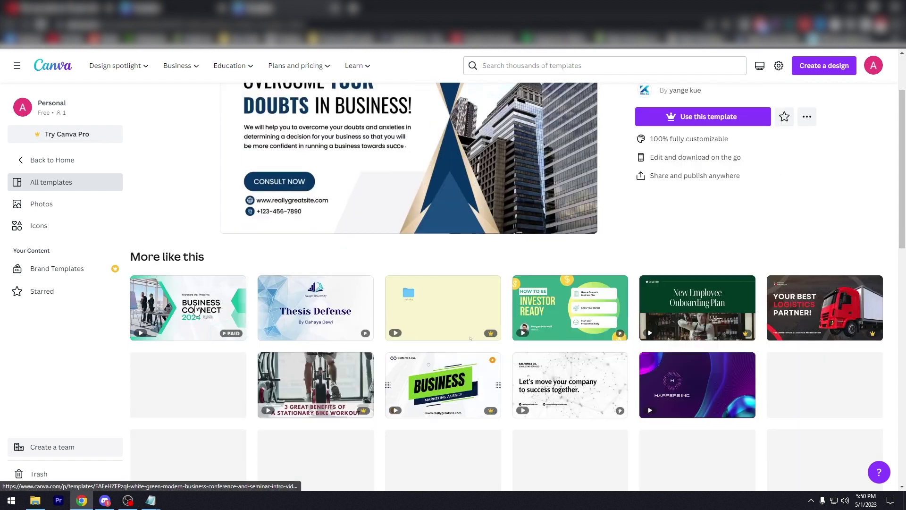
{"action": "scroll", "coordinate": [460, 218], "scroll_direction": "up", "scroll_amount": 2}
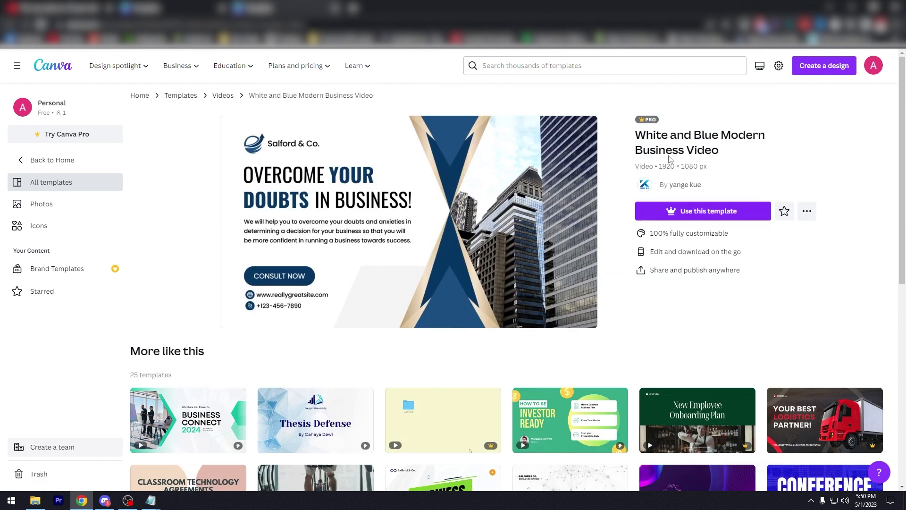
{"action": "scroll", "coordinate": [472, 222], "scroll_direction": "down", "scroll_amount": 5}
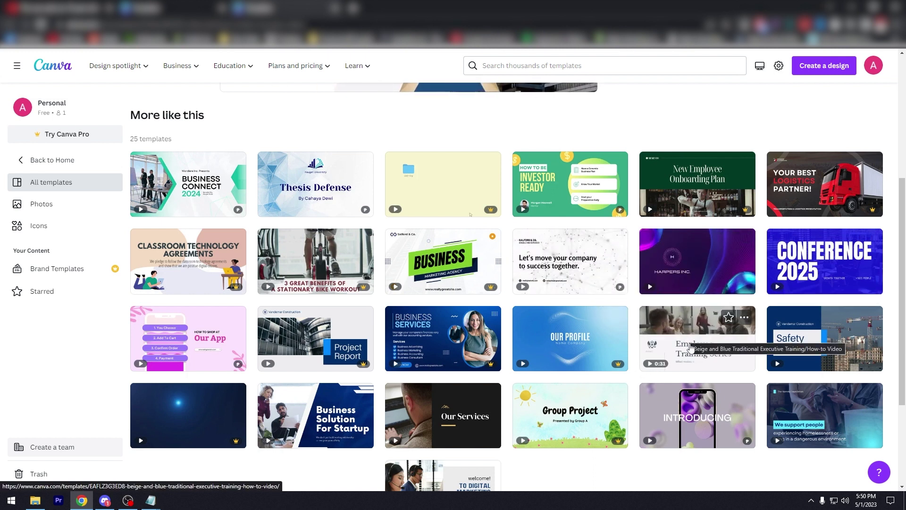
{"action": "left_click", "coordinate": [683, 330]}
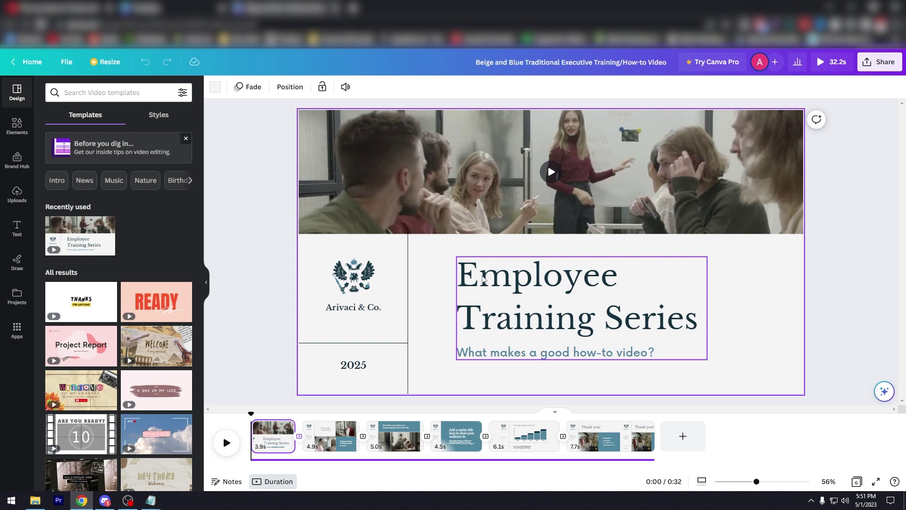
Change the Employee Training Series title font to Arimo, undoing an accidental text replacement
{"action": "left_click", "coordinate": [476, 276]}
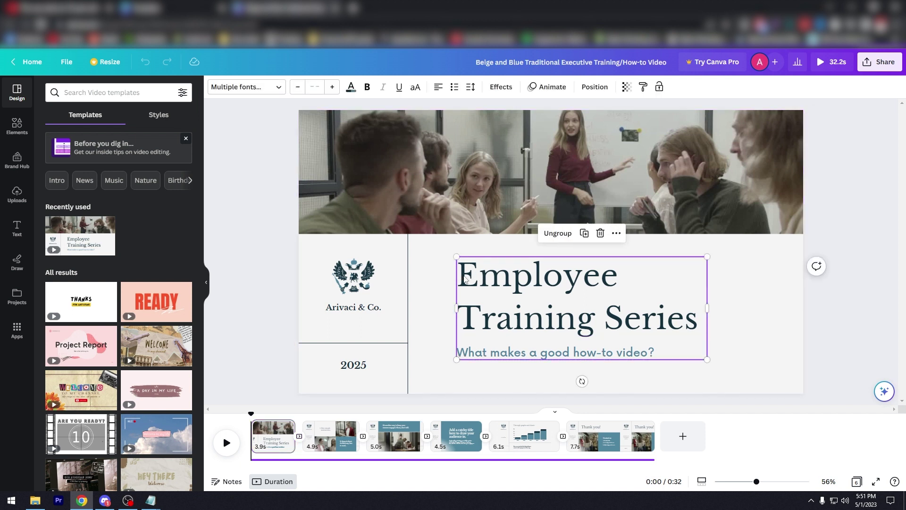
{"action": "left_click", "coordinate": [466, 278]}
{"action": "left_click", "coordinate": [468, 275]}
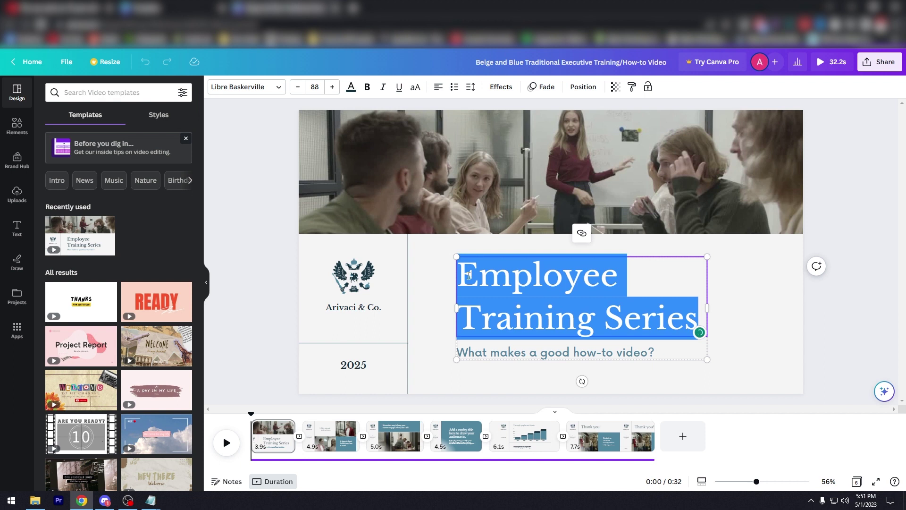
{"action": "type", "text": "text"}
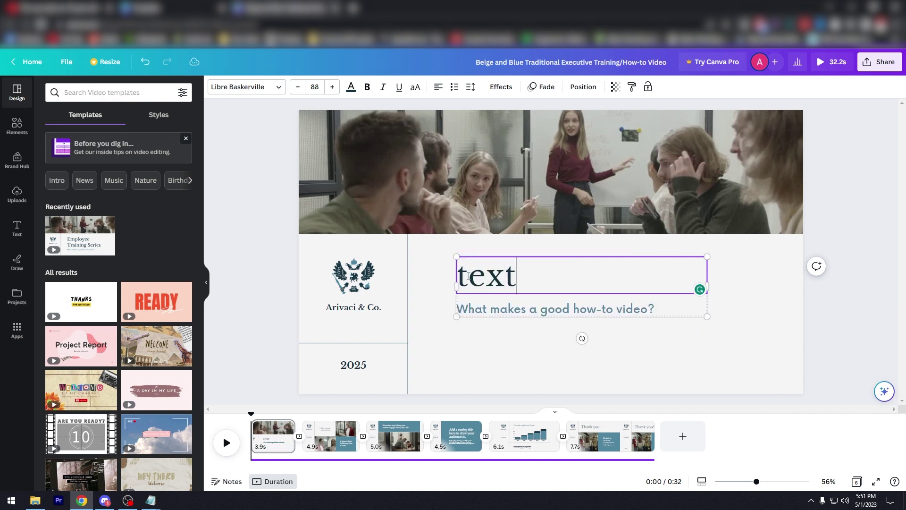
{"action": "key", "text": "ctrl+z"}
{"action": "key", "text": "ctrl+z"}
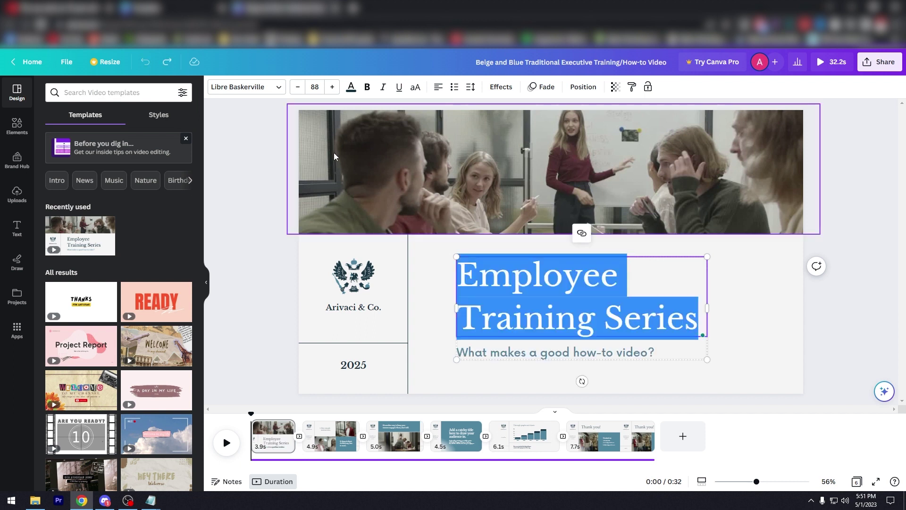
{"action": "left_click", "coordinate": [277, 88]}
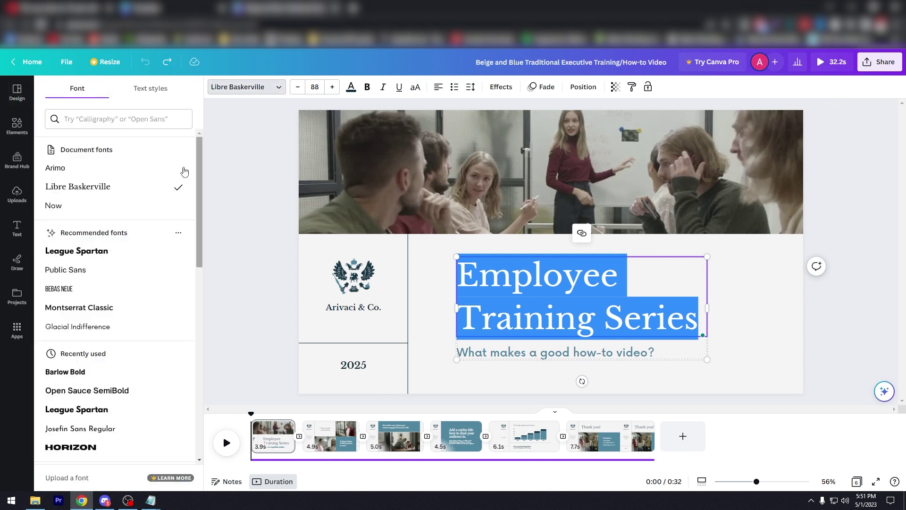
{"action": "left_click", "coordinate": [135, 170]}
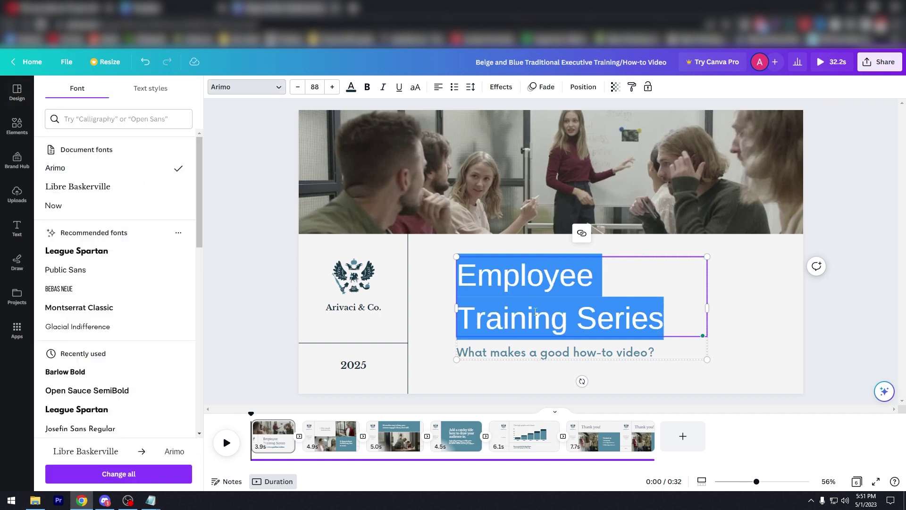
{"action": "left_click", "coordinate": [533, 321]}
Delete the eagle logo image, leaving only the Arivaci & Co. company name
{"action": "left_click", "coordinate": [354, 281]}
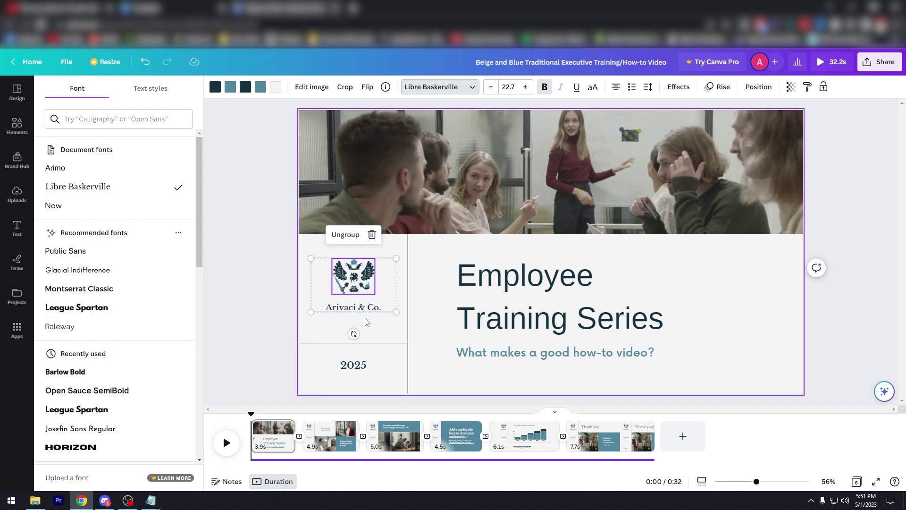
{"action": "left_click", "coordinate": [354, 288]}
{"action": "key", "text": "Delete"}
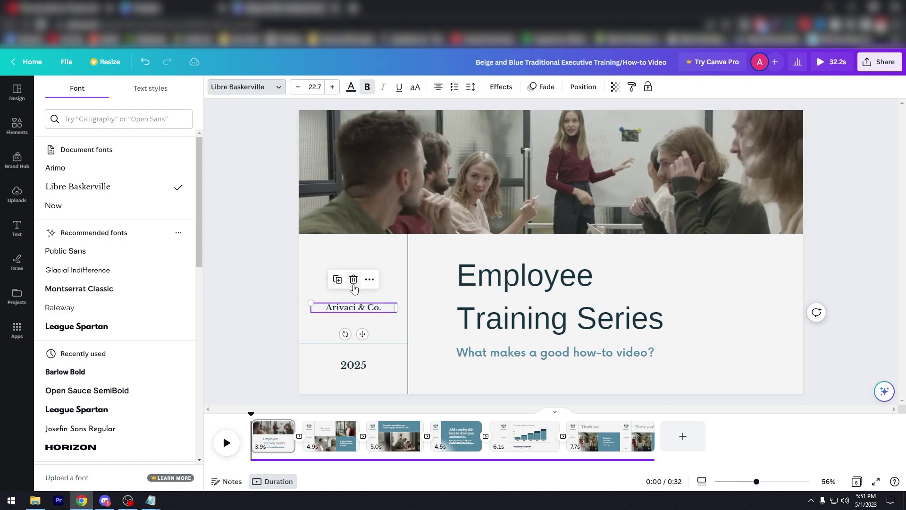
{"action": "left_click", "coordinate": [360, 268]}
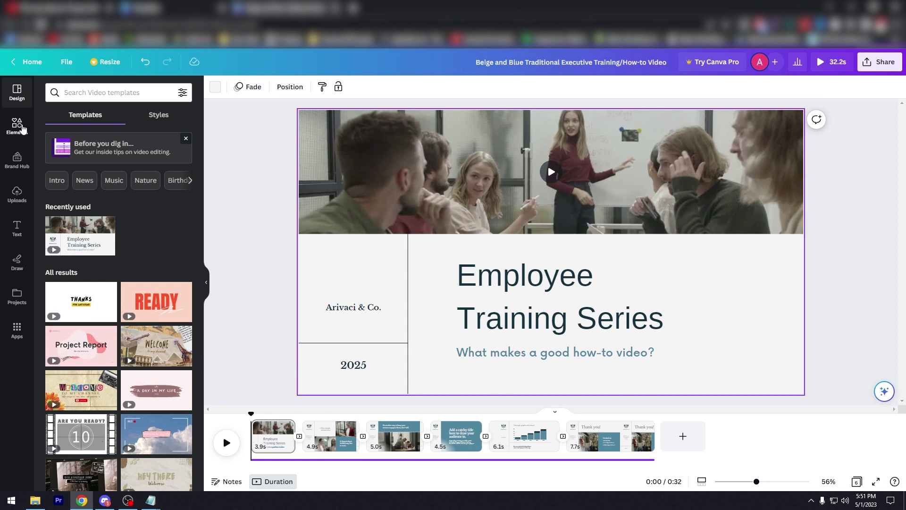
Look through the Elements, Brand Hub, Uploads and Design panels, then show the Text panel
{"action": "left_click", "coordinate": [17, 126]}
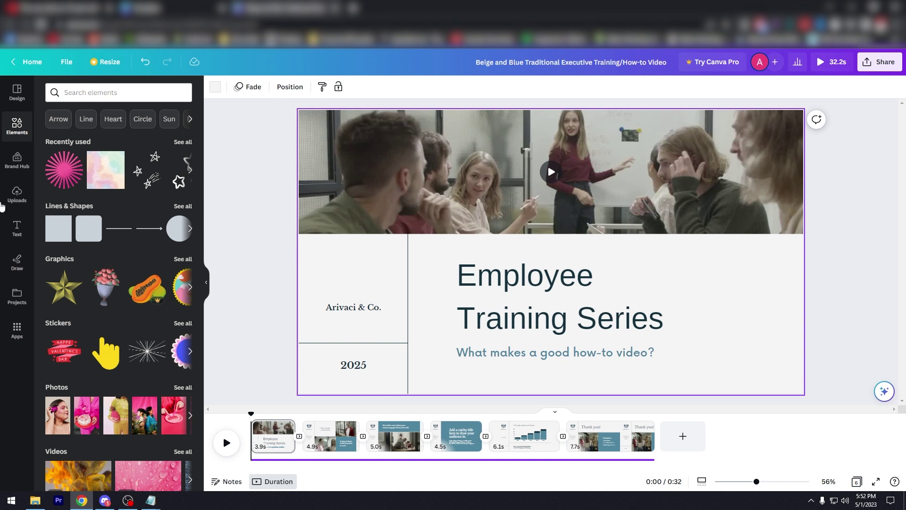
{"action": "left_click", "coordinate": [19, 168]}
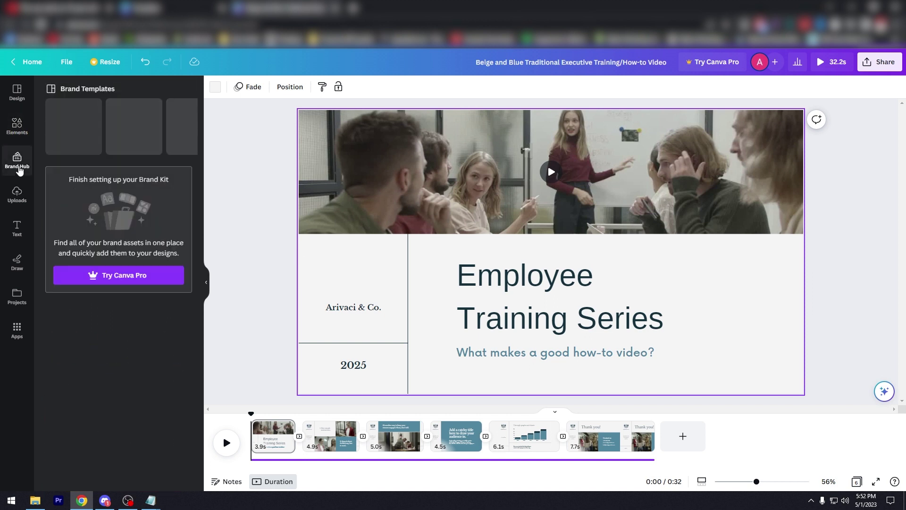
{"action": "left_click", "coordinate": [18, 195]}
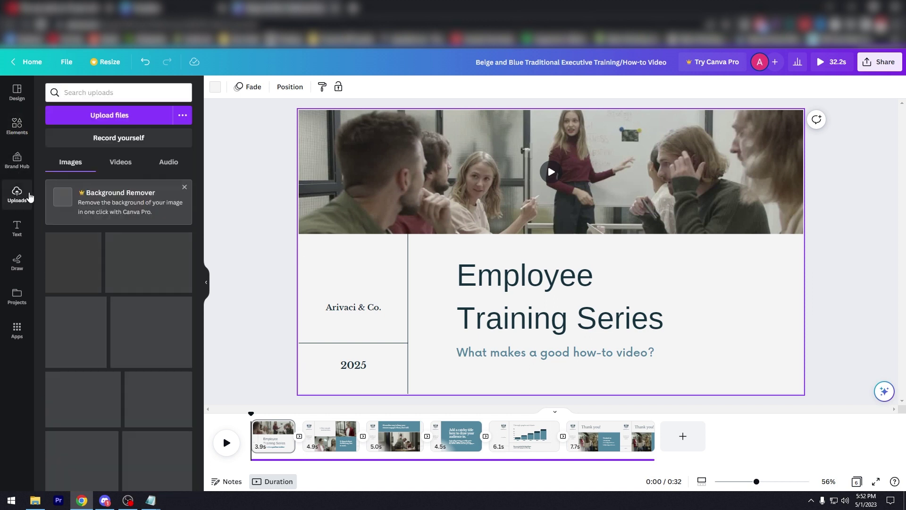
{"action": "left_click", "coordinate": [18, 94]}
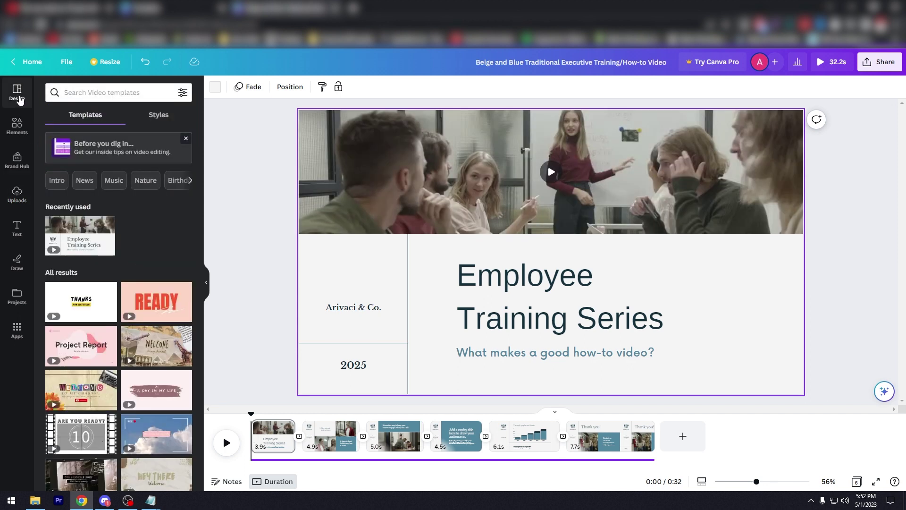
{"action": "left_click", "coordinate": [15, 236]}
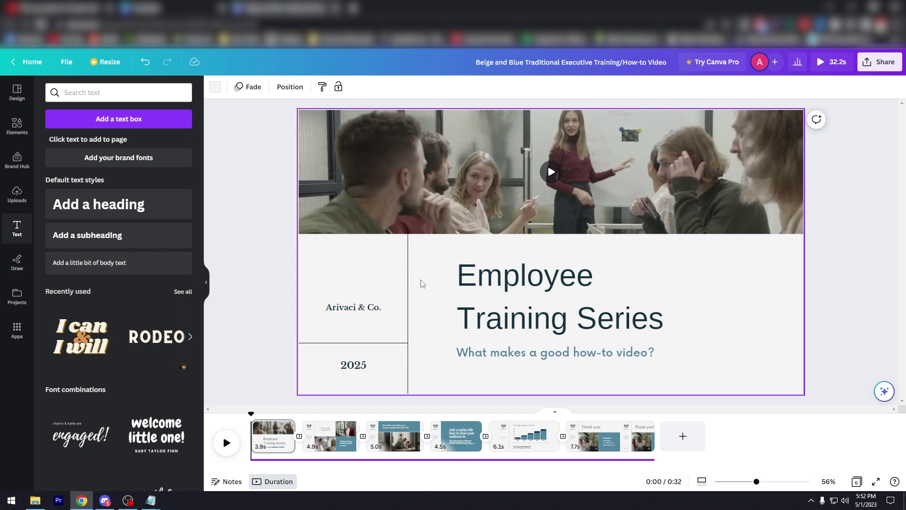
{"action": "scroll", "coordinate": [369, 283], "scroll_direction": "down", "scroll_amount": 2}
Scroll the canvas down to page 2 with Give simple instructions and Keep it short
{"action": "scroll", "coordinate": [432, 319], "scroll_direction": "up", "scroll_amount": 2}
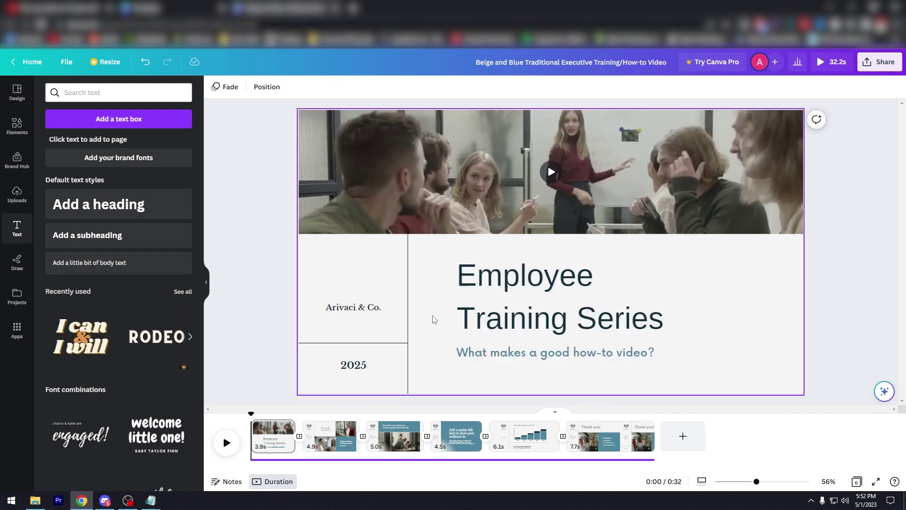
{"action": "scroll", "coordinate": [434, 319], "scroll_direction": "down", "scroll_amount": 2}
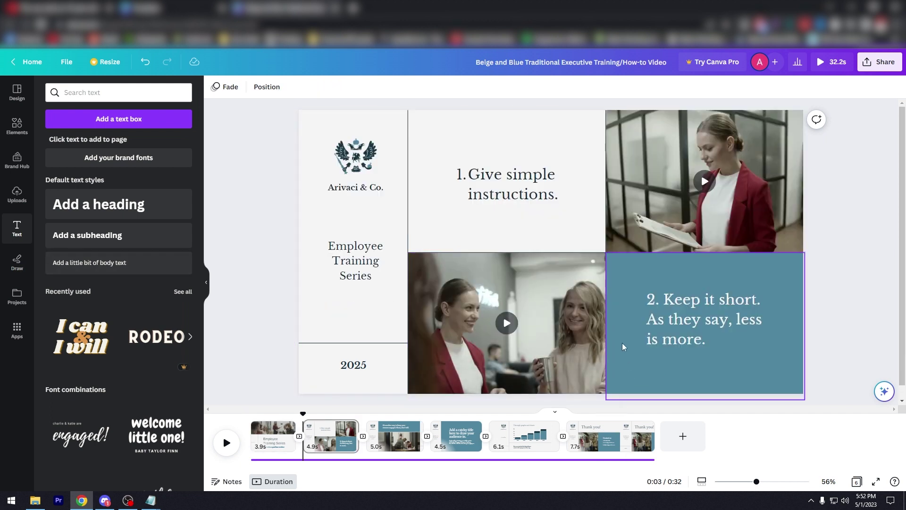